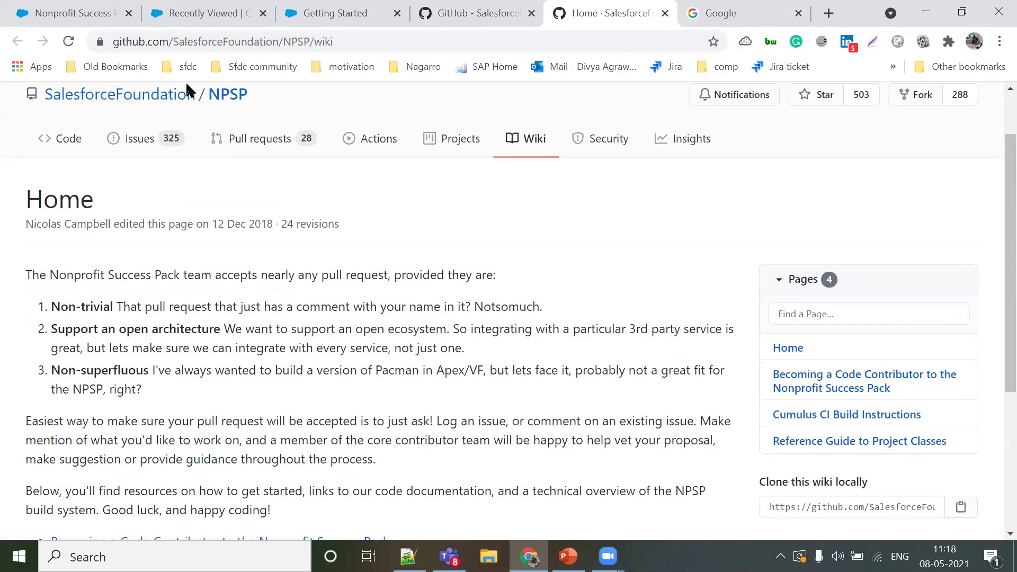
Step: Return to the Nonprofit Success Pack Application Settings page
left_click(53, 10)
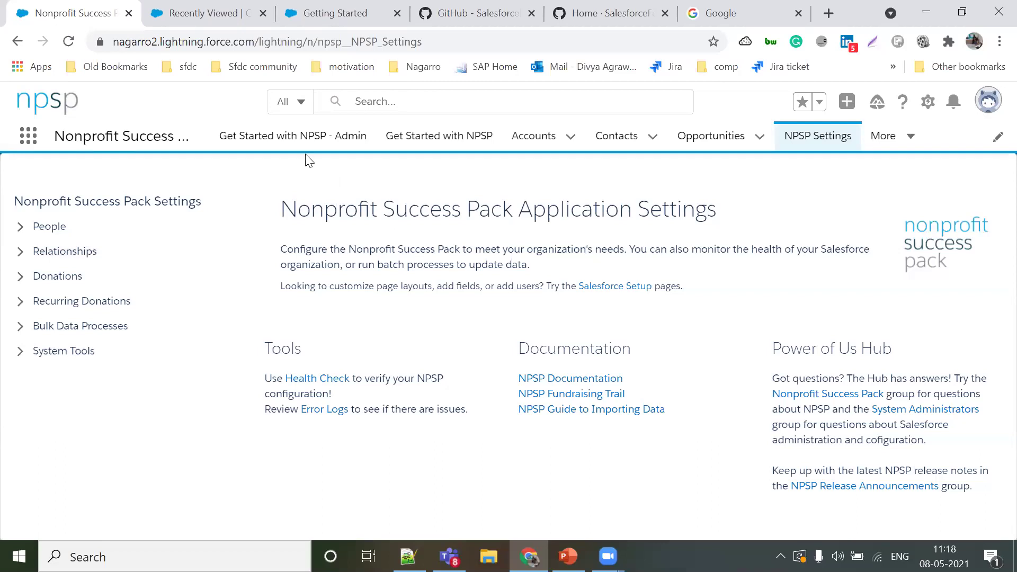
Step: Open the Get Started with NPSP - Admin page and scroll to its Admin Setup Checklist
left_click(273, 152)
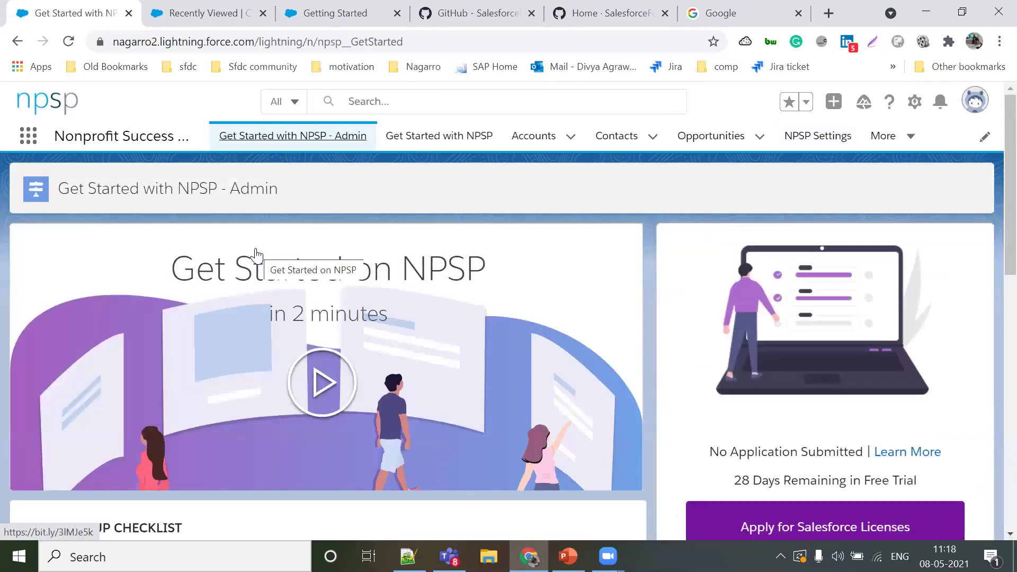
scroll(256, 255, "down", 2)
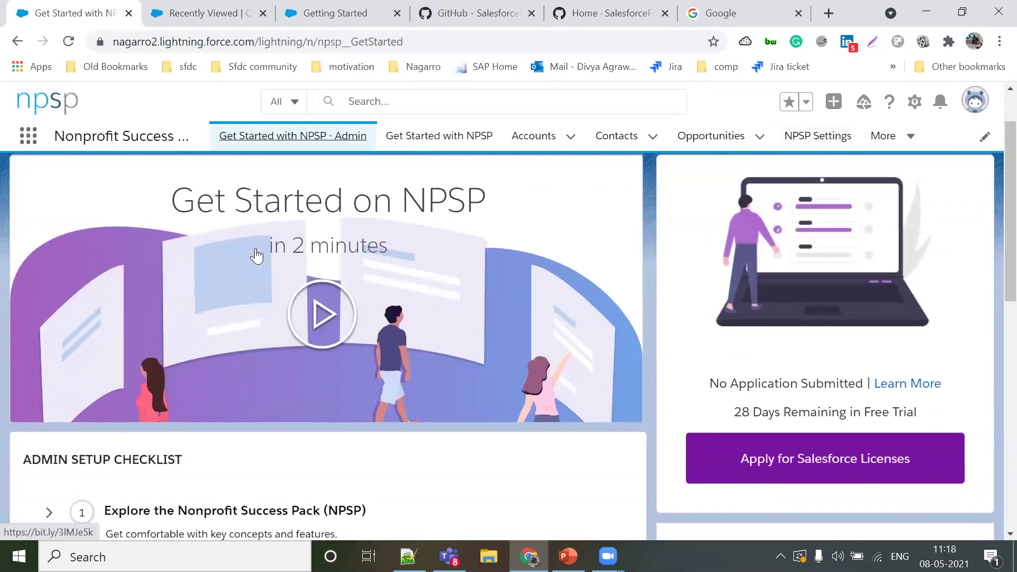
scroll(256, 256, "up", 2)
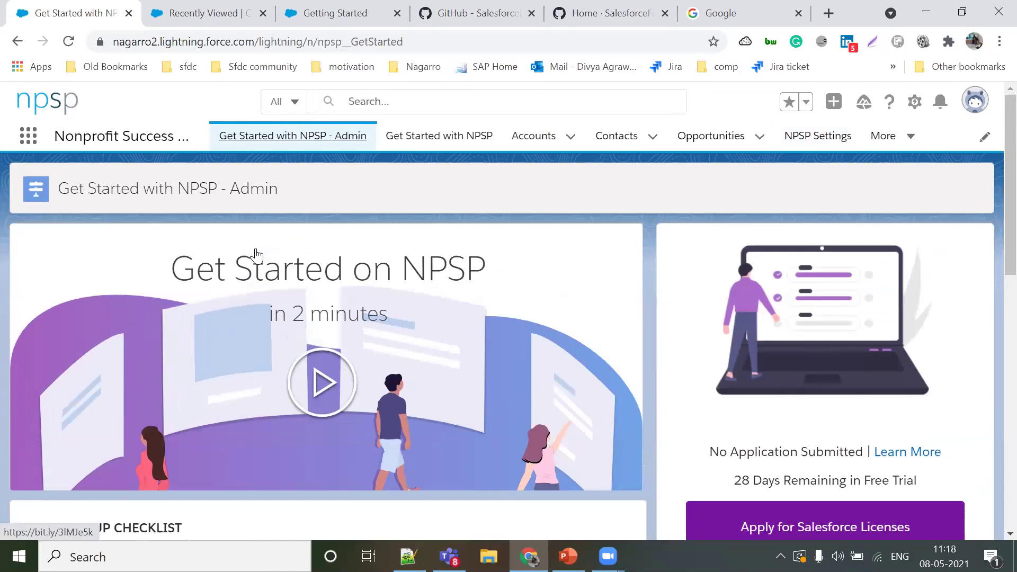
scroll(256, 256, "down", 3)
scroll(497, 325, "down", 3)
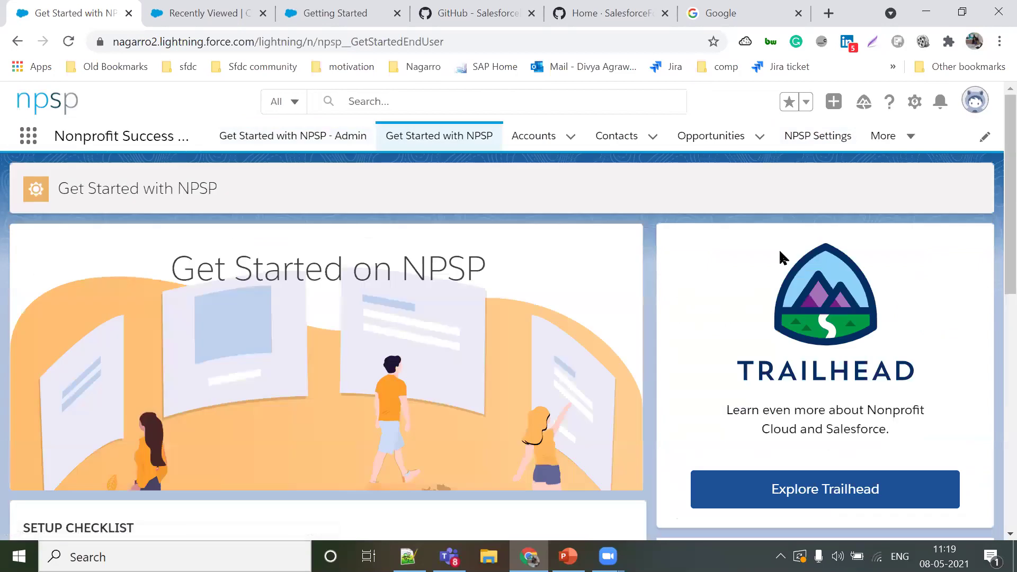
Step: Scroll through the setup steps on the Get Started with NPSP page
scroll(781, 256, "down", 10)
scroll(830, 259, "up", 7)
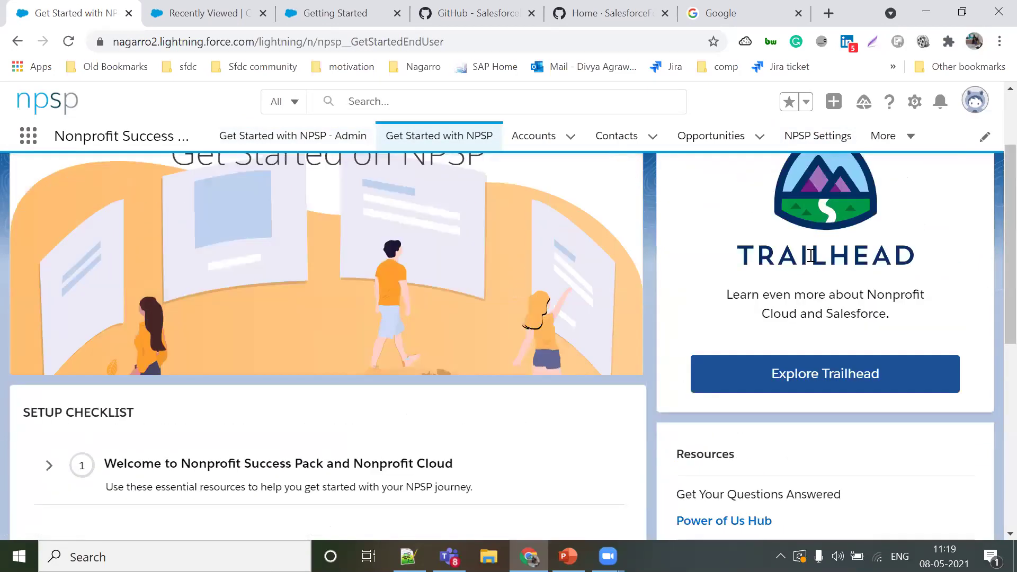
scroll(645, 148, "down", 5)
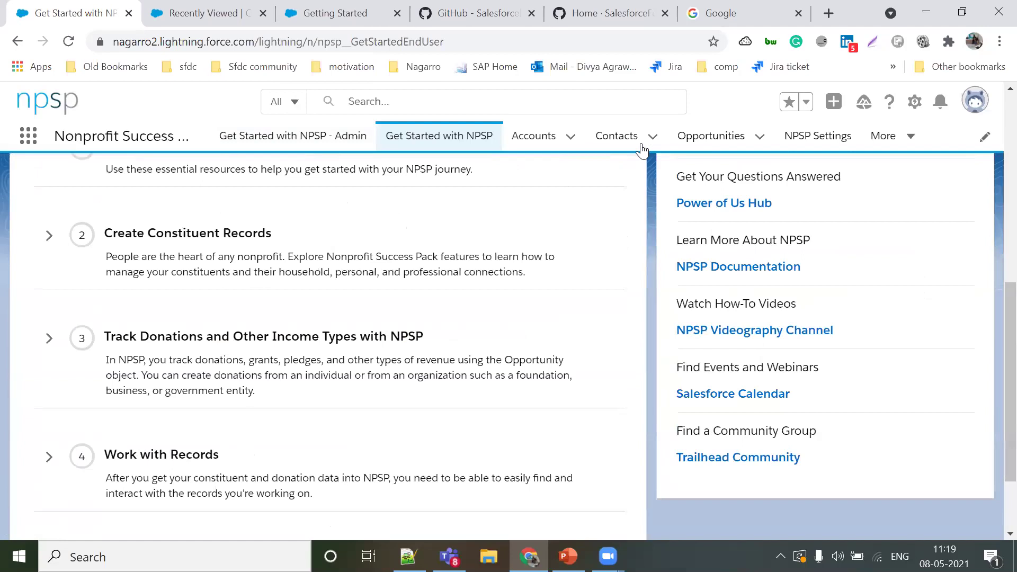
scroll(643, 150, "up", 10)
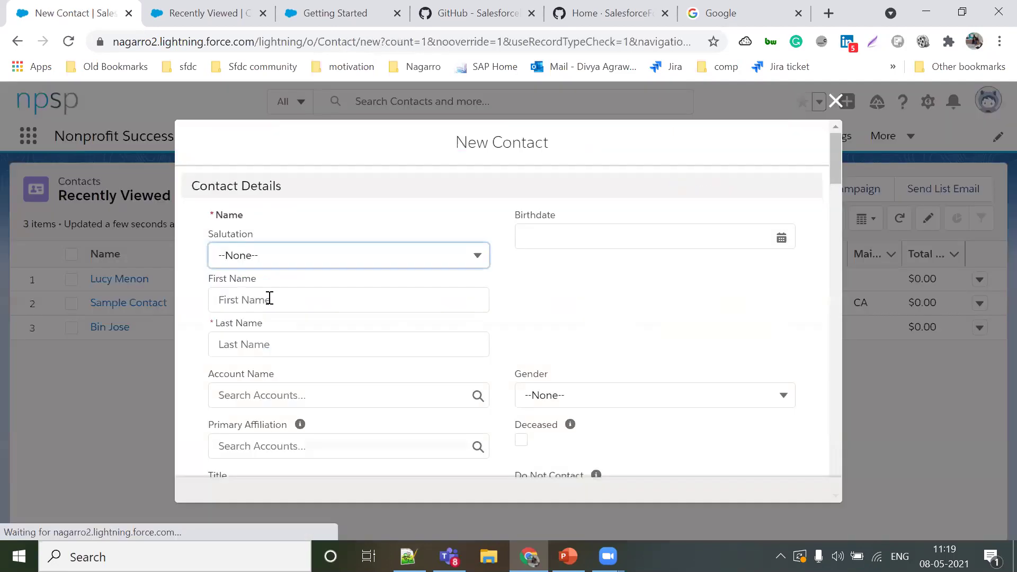
Step: Enter the new contact's first and last name and set salutation to Mr
left_click(270, 300)
left_click(272, 350)
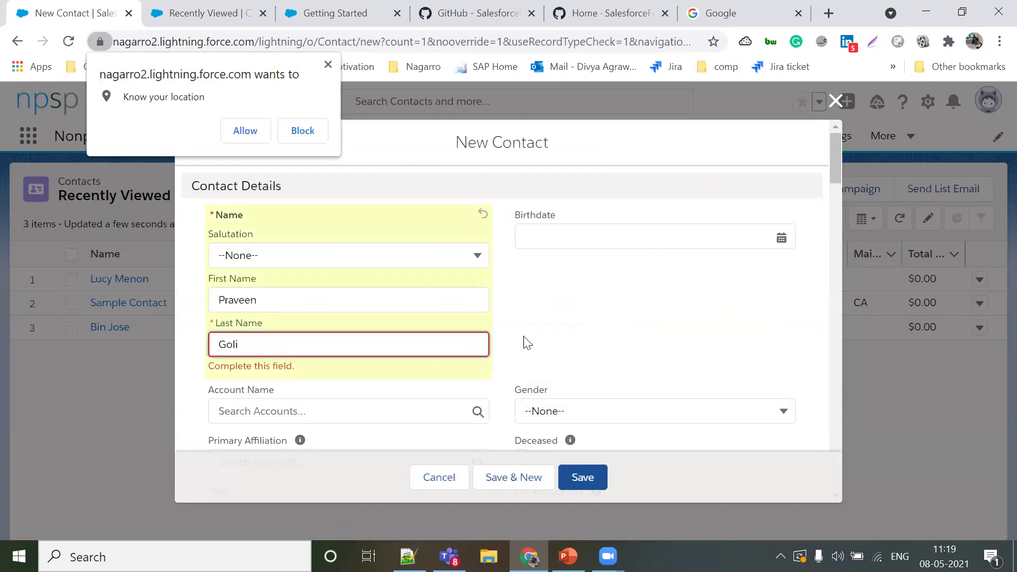
left_click(595, 280)
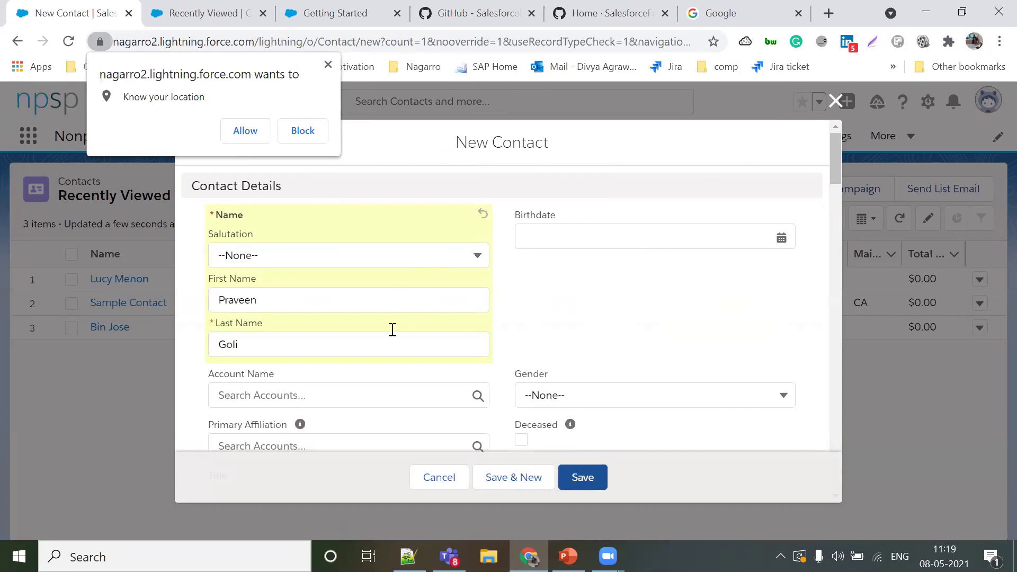
left_click(308, 262)
left_click(294, 325)
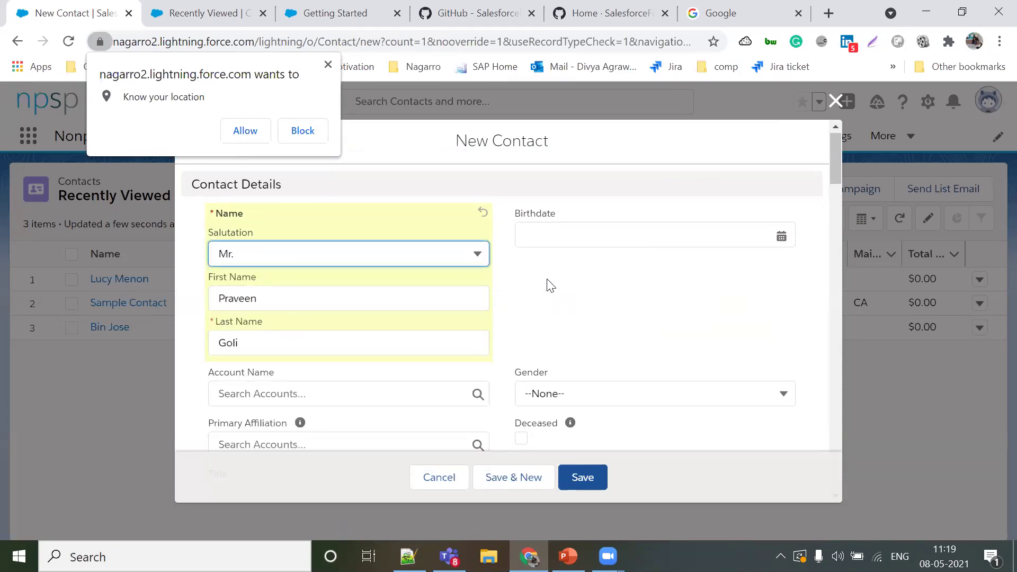
Step: Review the rest of the contact form, save it, and dismiss the confirmation
scroll(551, 286, "down", 5)
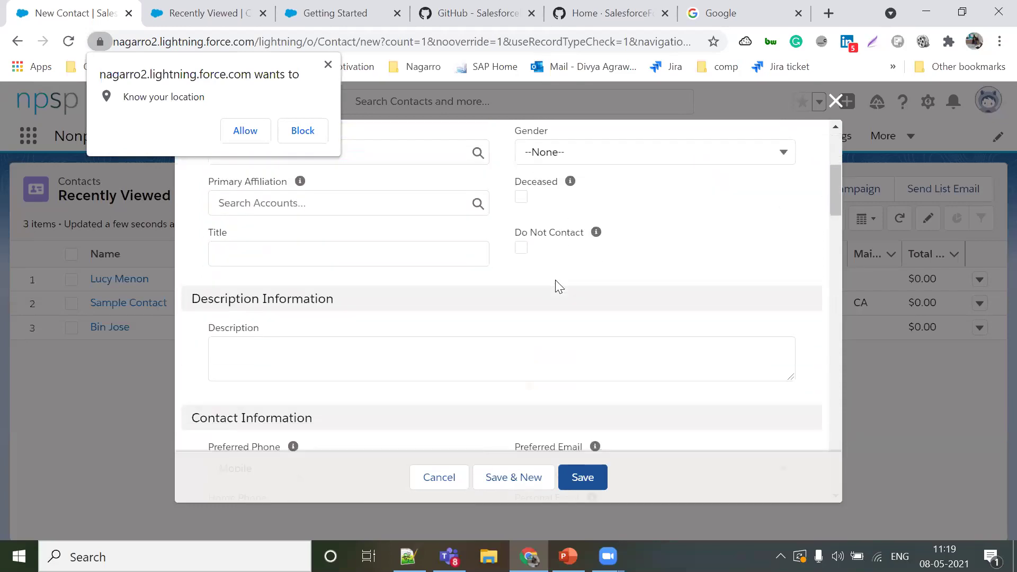
scroll(555, 286, "down", 1)
scroll(556, 286, "up", 5)
scroll(556, 287, "down", 8)
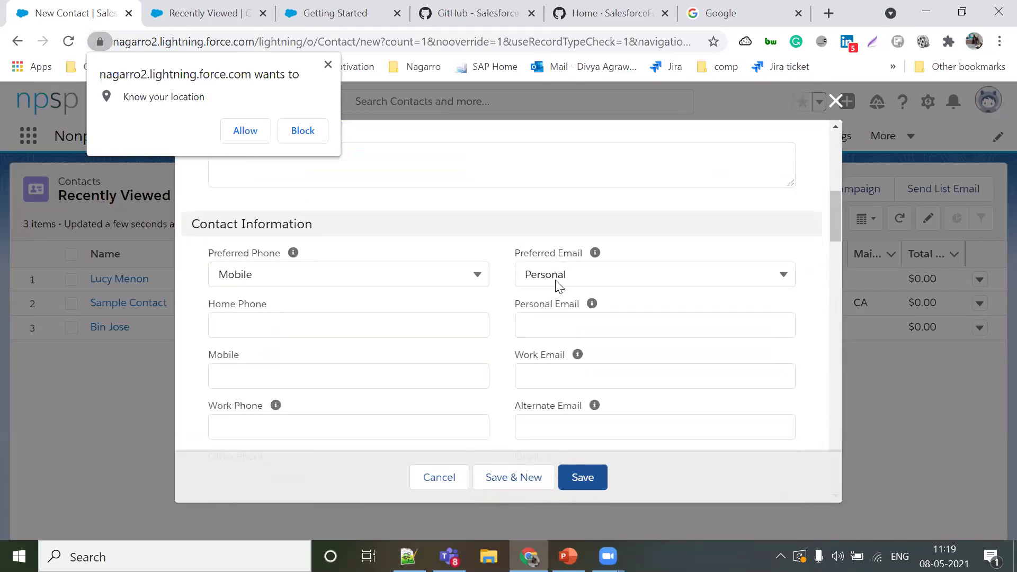
scroll(557, 281, "down", 2)
scroll(588, 280, "up", 3)
scroll(583, 279, "down", 1)
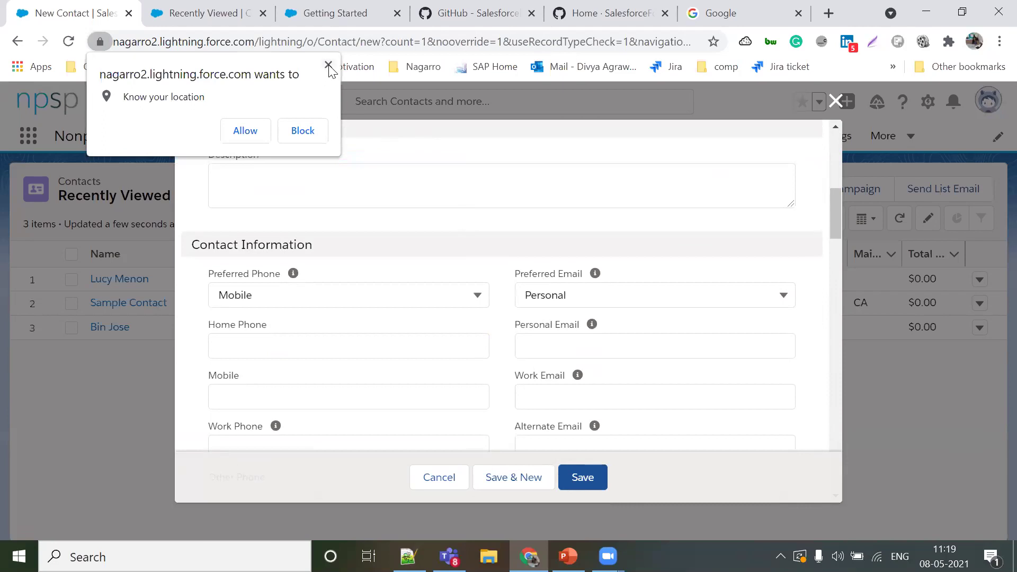
scroll(696, 230, "up", 6)
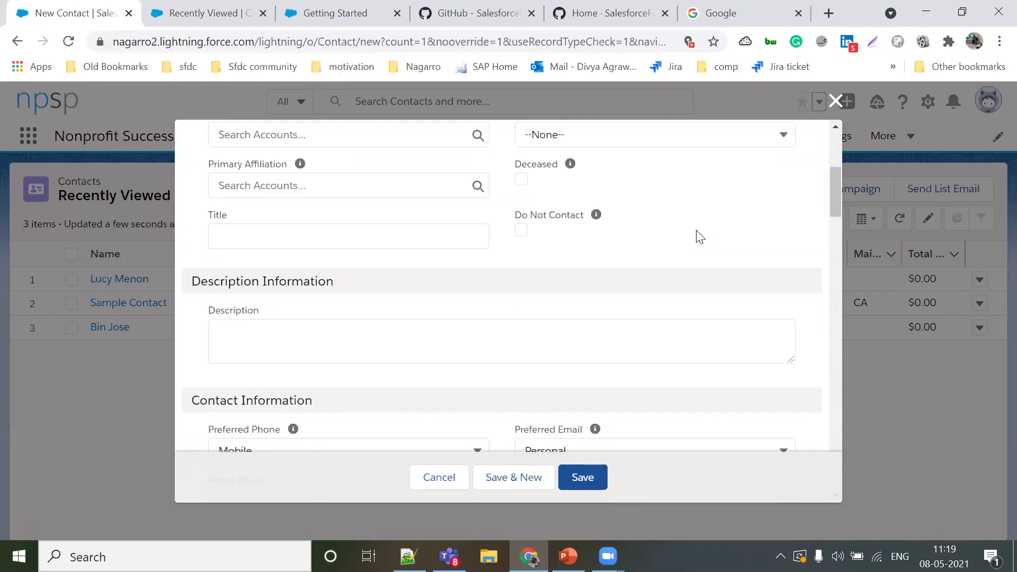
scroll(697, 233, "down", 10)
scroll(698, 232, "down", 20)
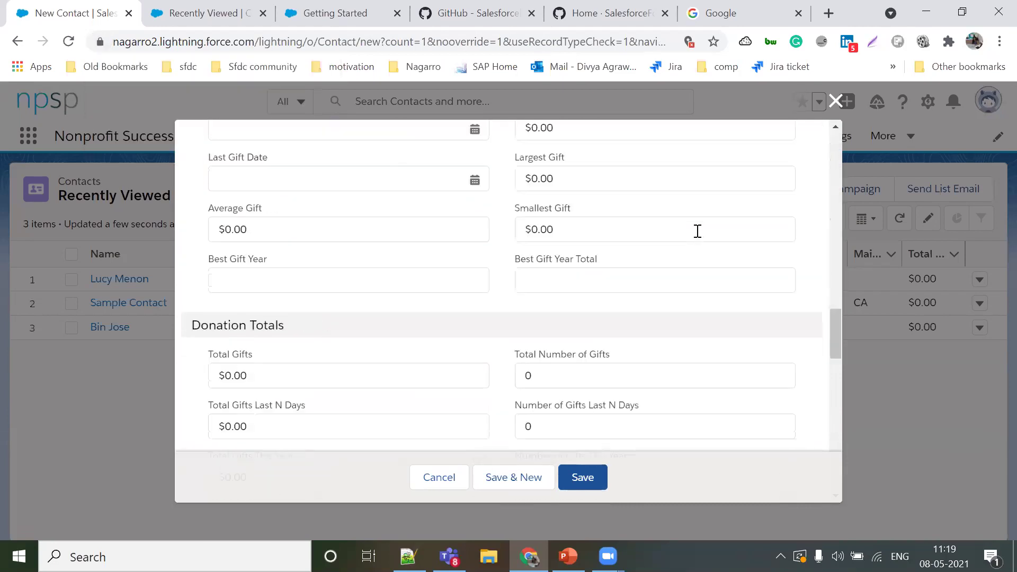
left_click(603, 478)
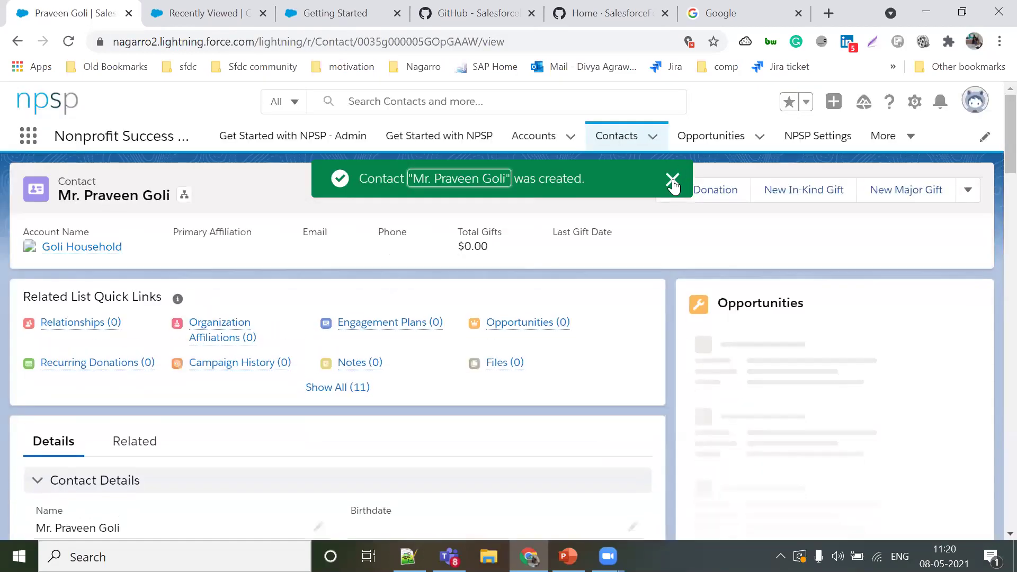
left_click(673, 180)
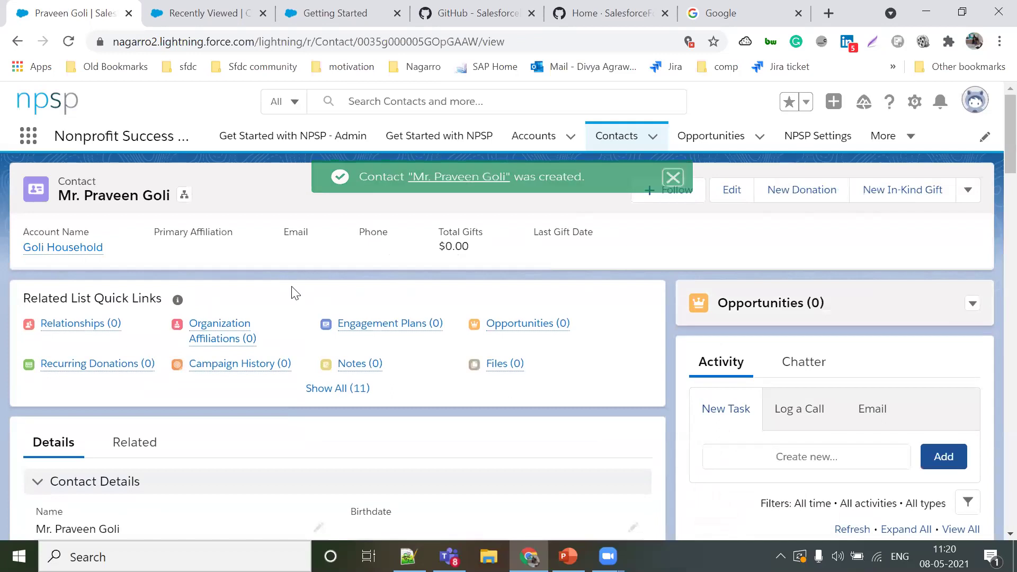
mouse_move(81, 249)
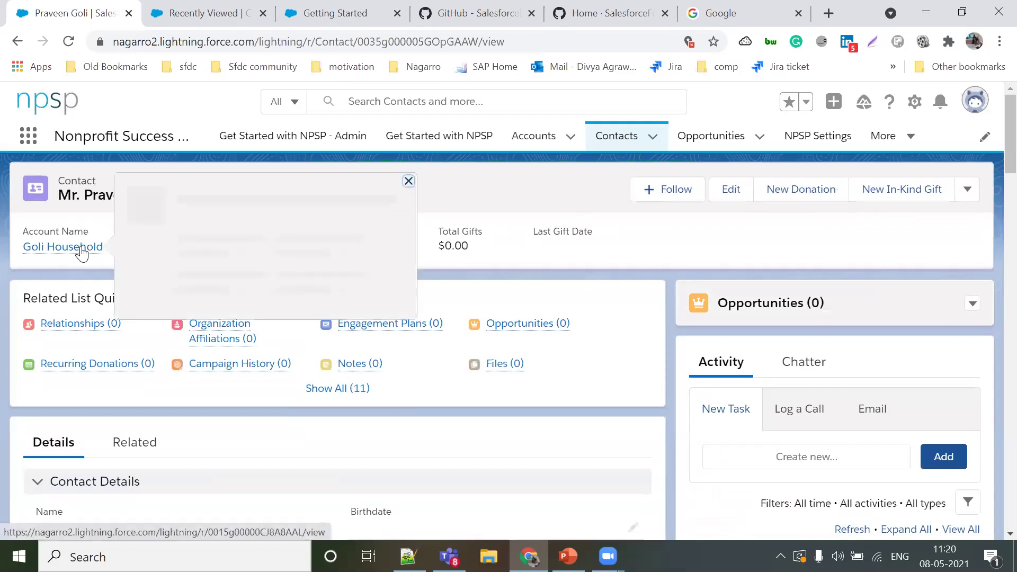
left_click(81, 248)
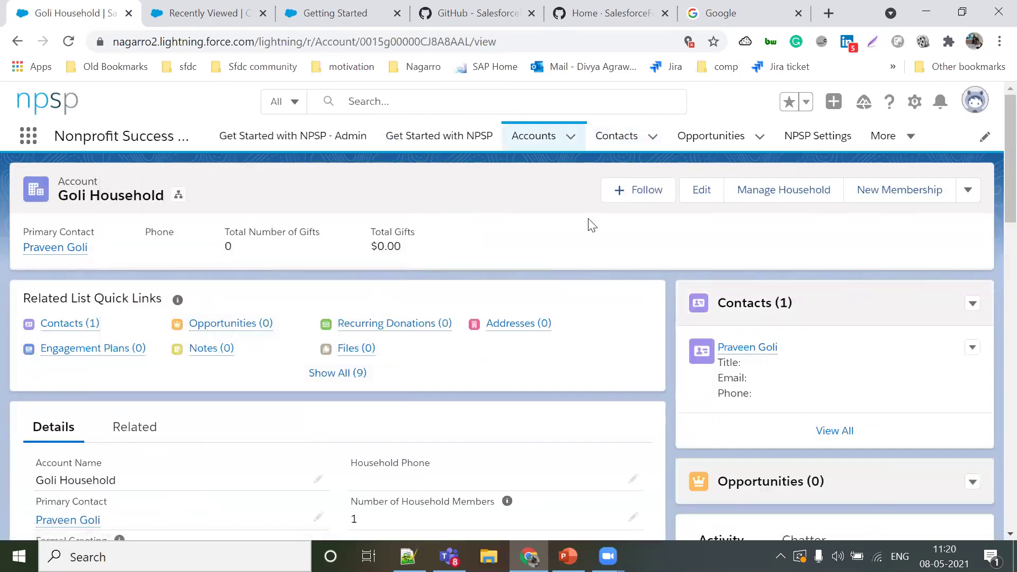
scroll(592, 225, "down", 1)
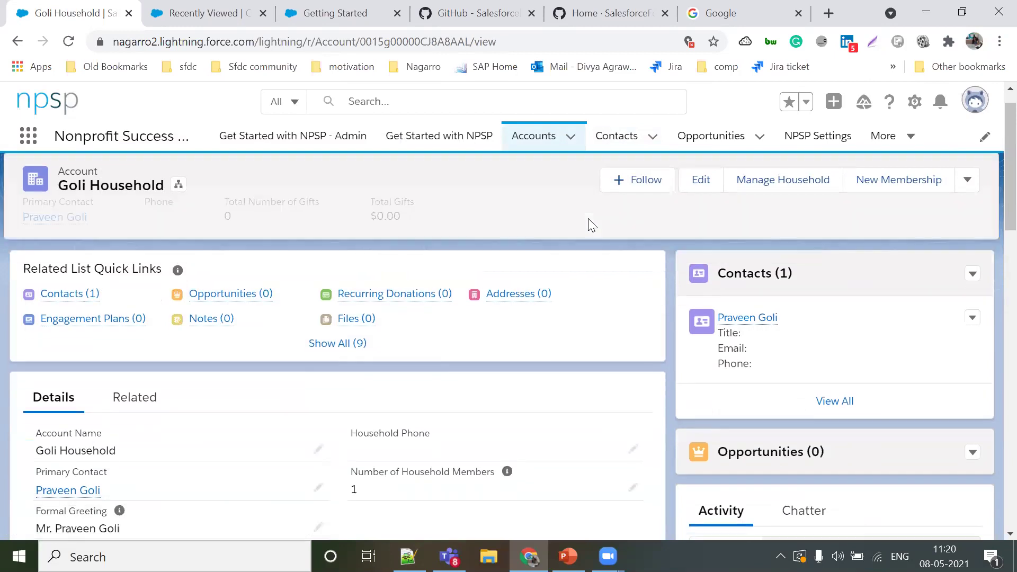
scroll(592, 225, "down", 3)
scroll(592, 226, "down", 2)
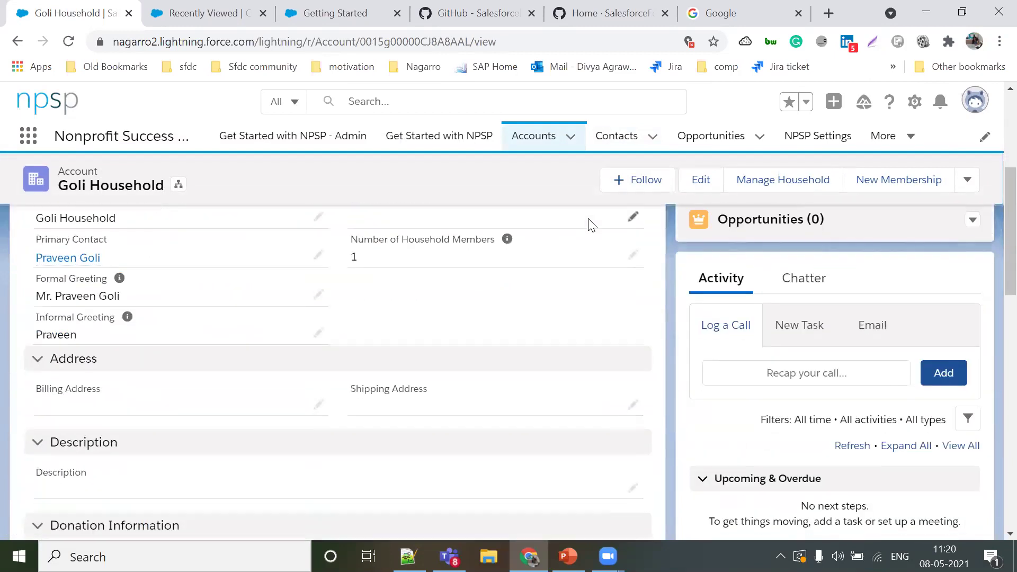
scroll(592, 226, "down", 4)
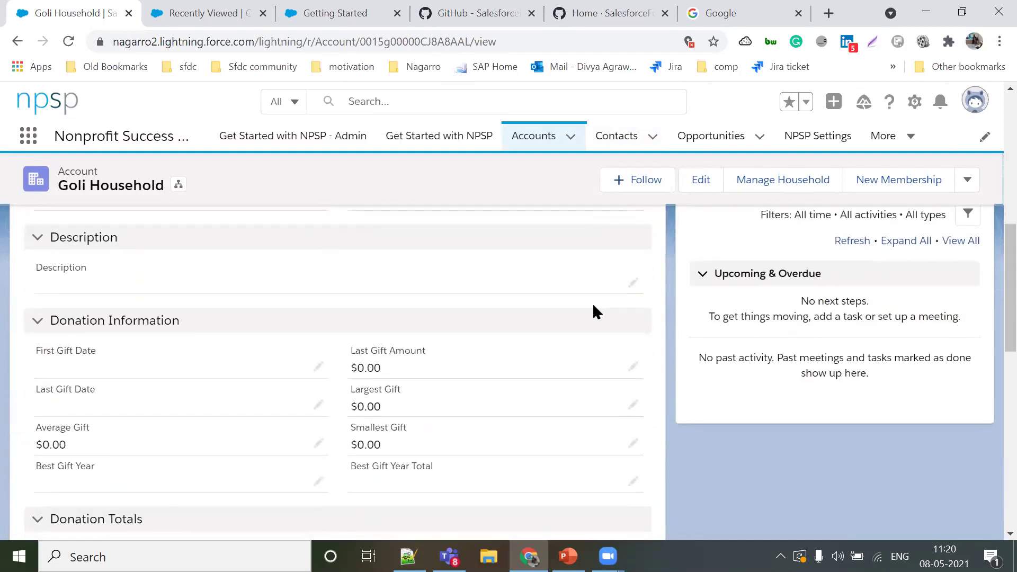
scroll(592, 313, "down", 2)
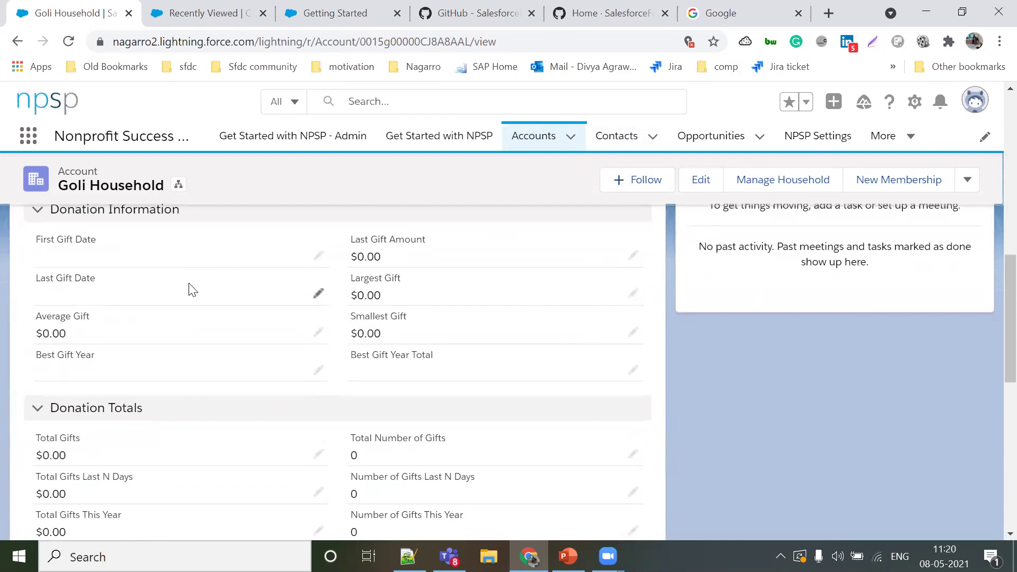
scroll(240, 377, "down", 1)
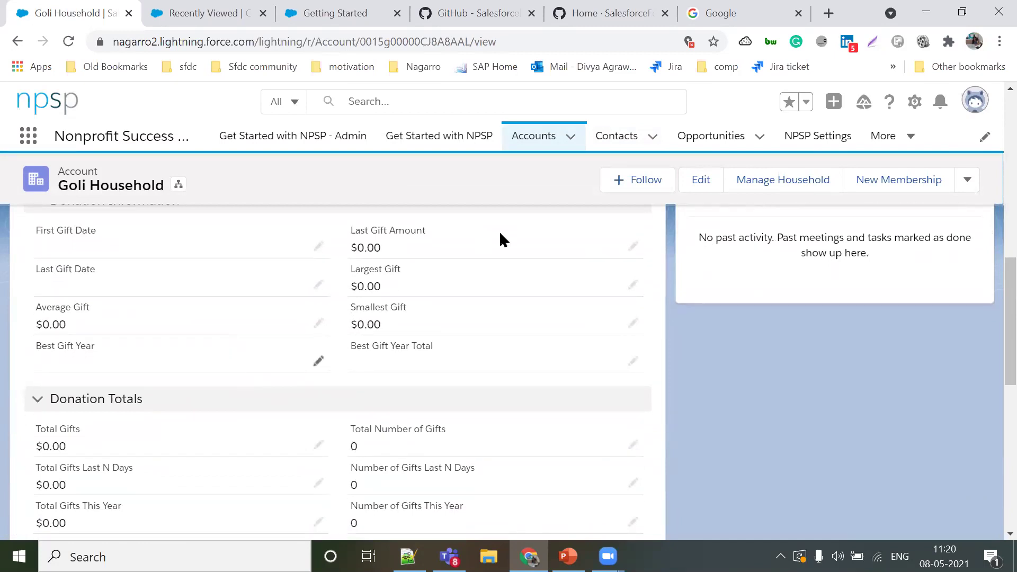
scroll(499, 239, "down", 2)
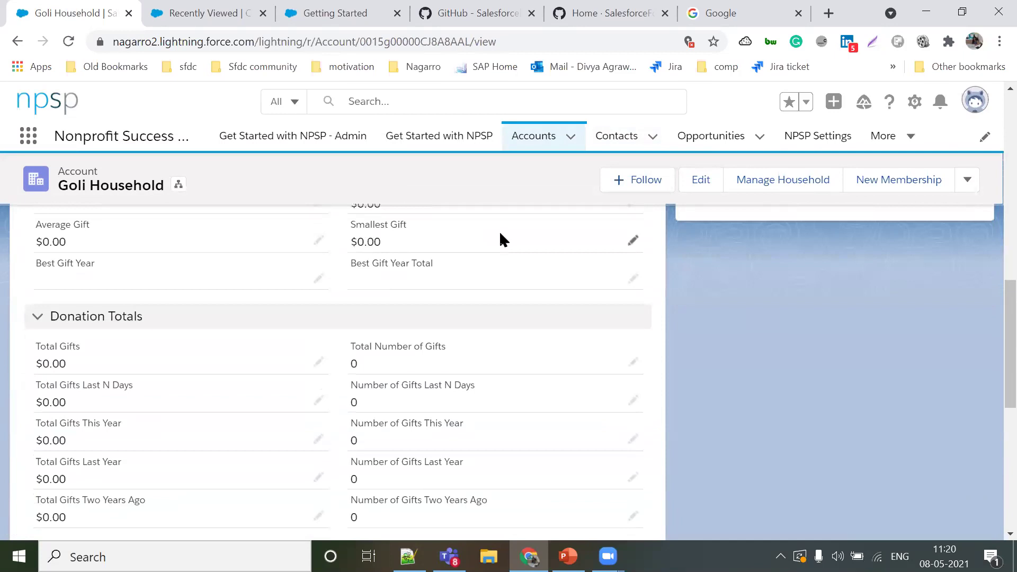
scroll(500, 234, "down", 1)
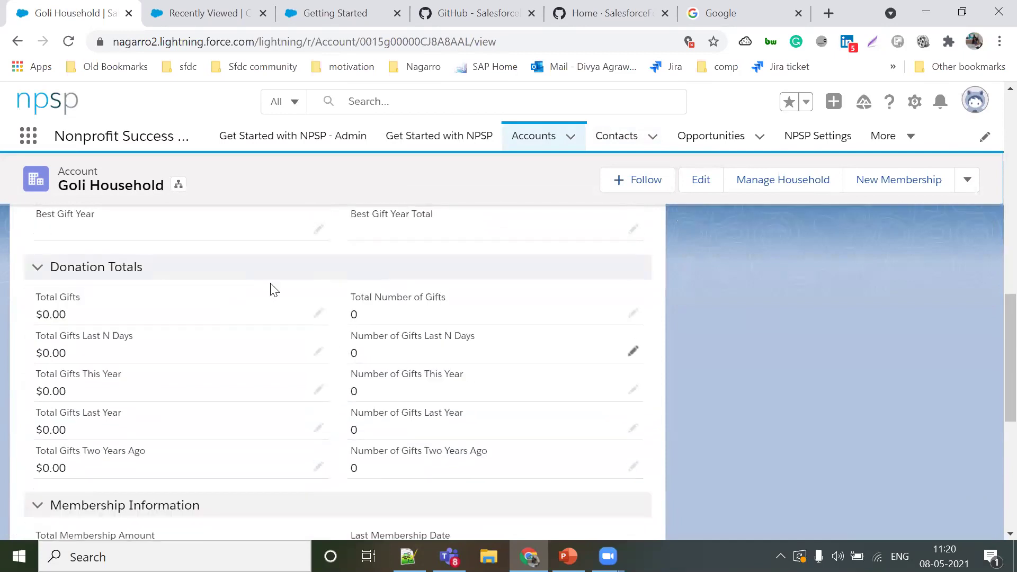
scroll(198, 212, "up", 6)
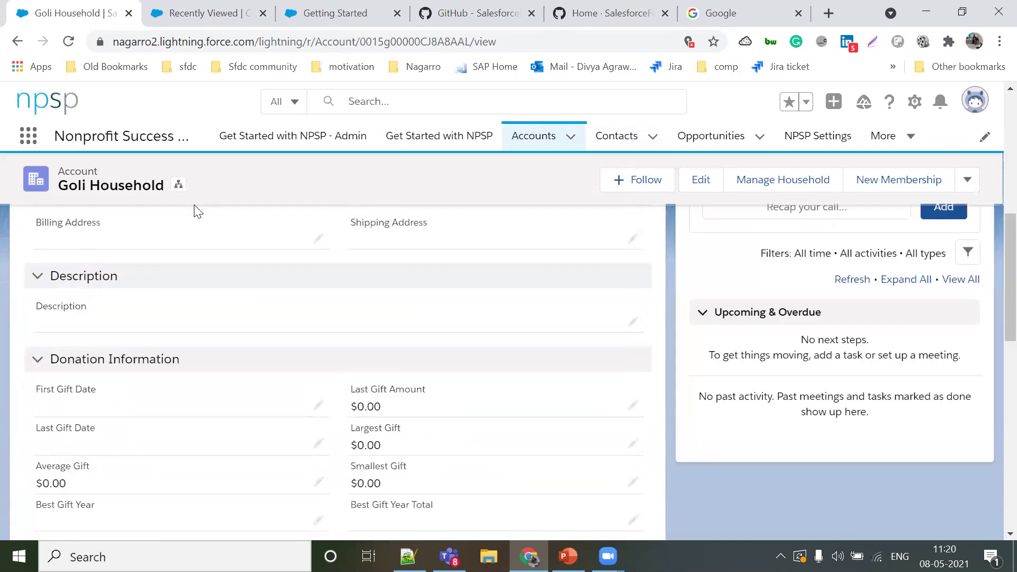
scroll(197, 212, "up", 8)
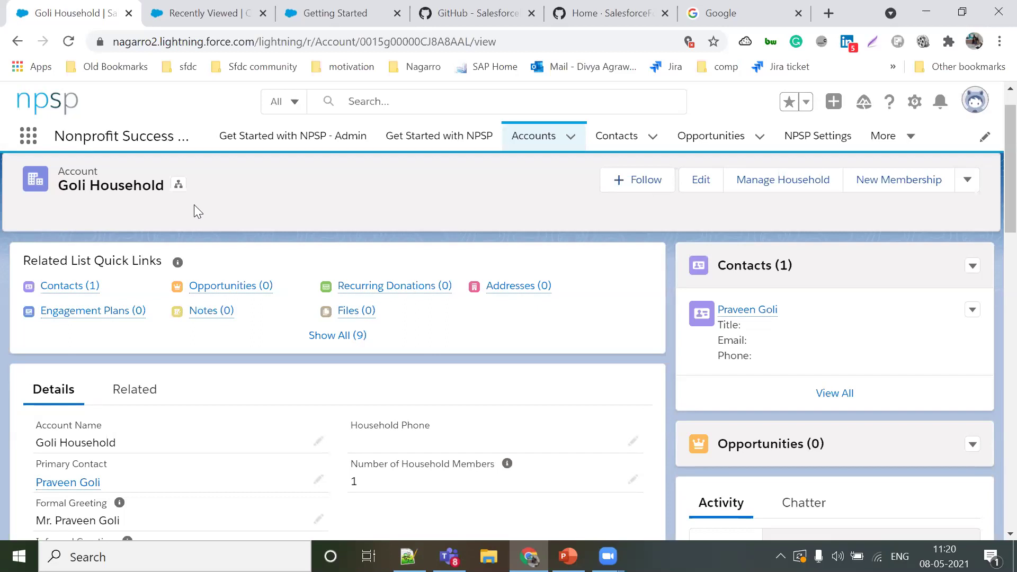
scroll(195, 206, "down", 6)
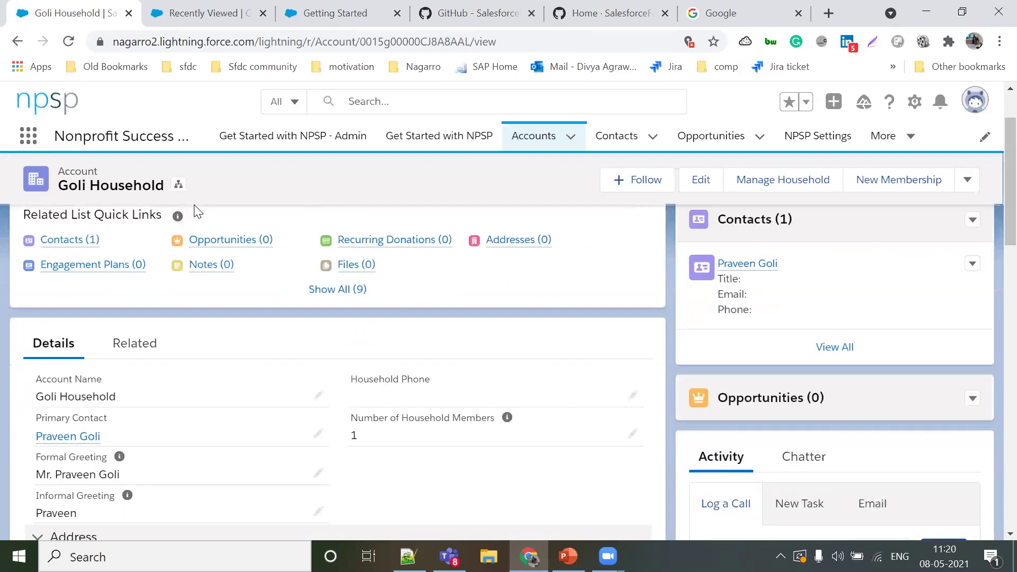
scroll(257, 369, "down", 9)
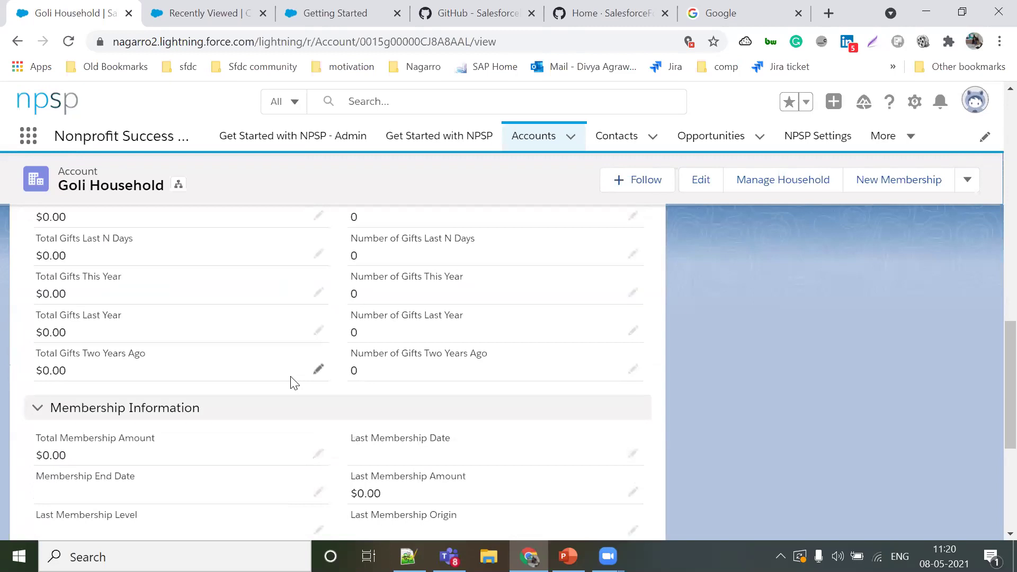
scroll(294, 383, "down", 5)
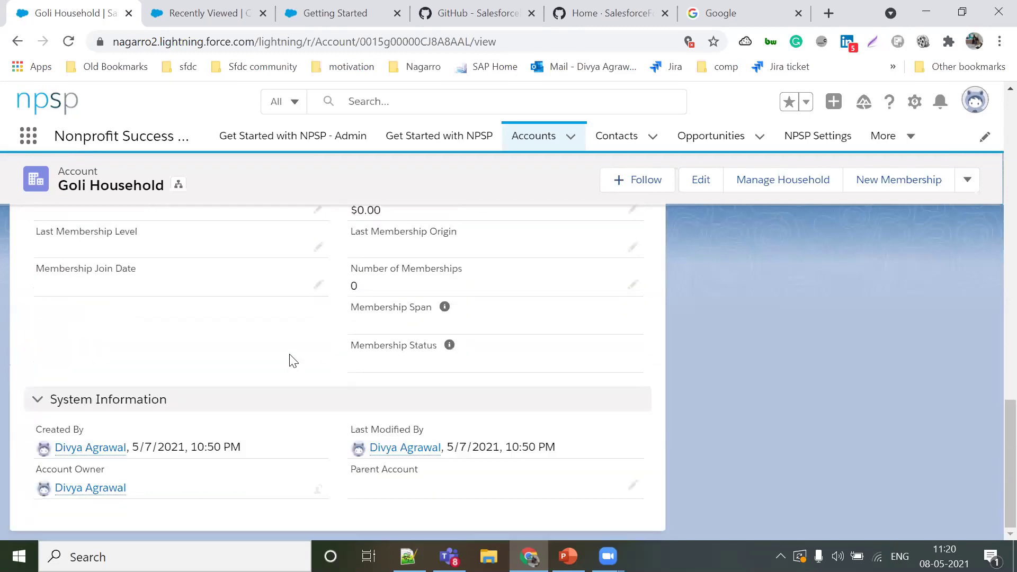
scroll(293, 361, "up", 20)
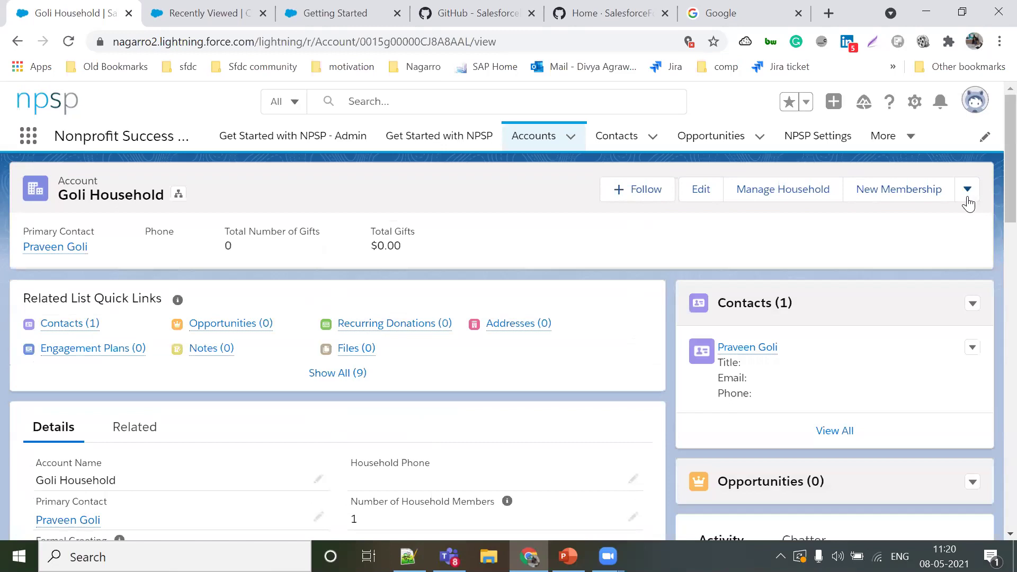
Step: Go from the household account to the contact record and show its extra actions
left_click(968, 191)
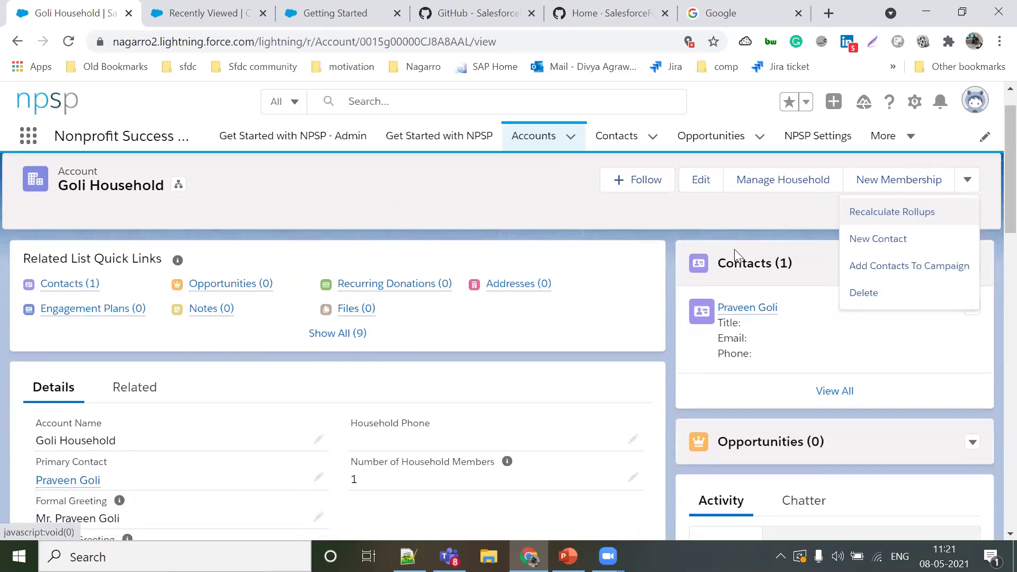
left_click(750, 312)
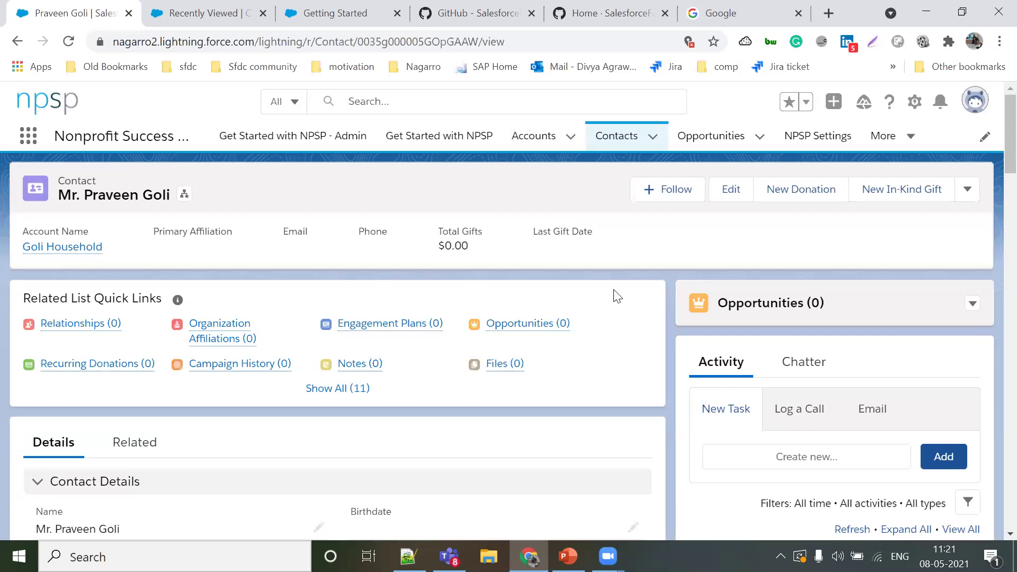
scroll(620, 296, "down", 1)
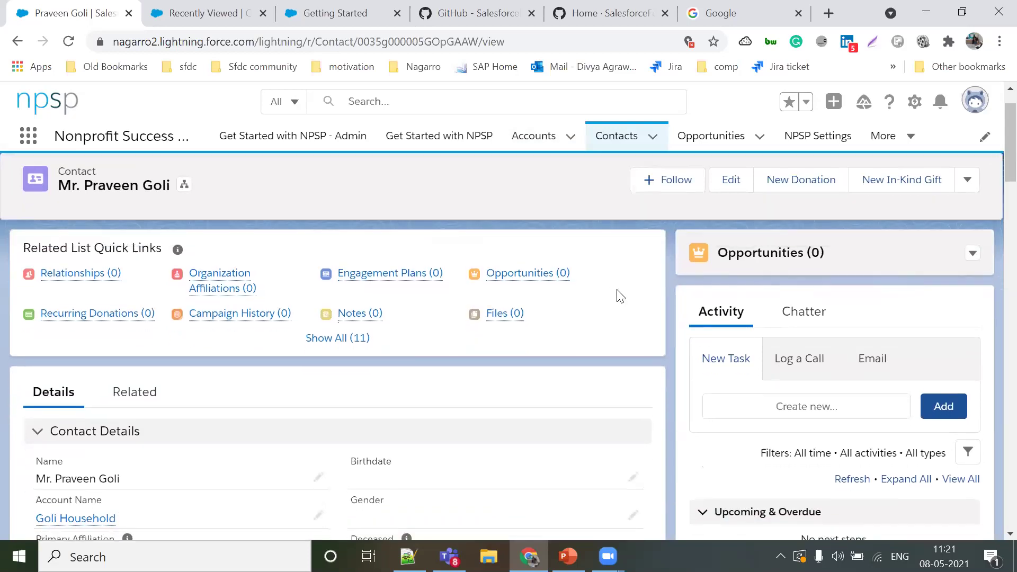
scroll(620, 295, "down", 5)
scroll(620, 295, "up", 6)
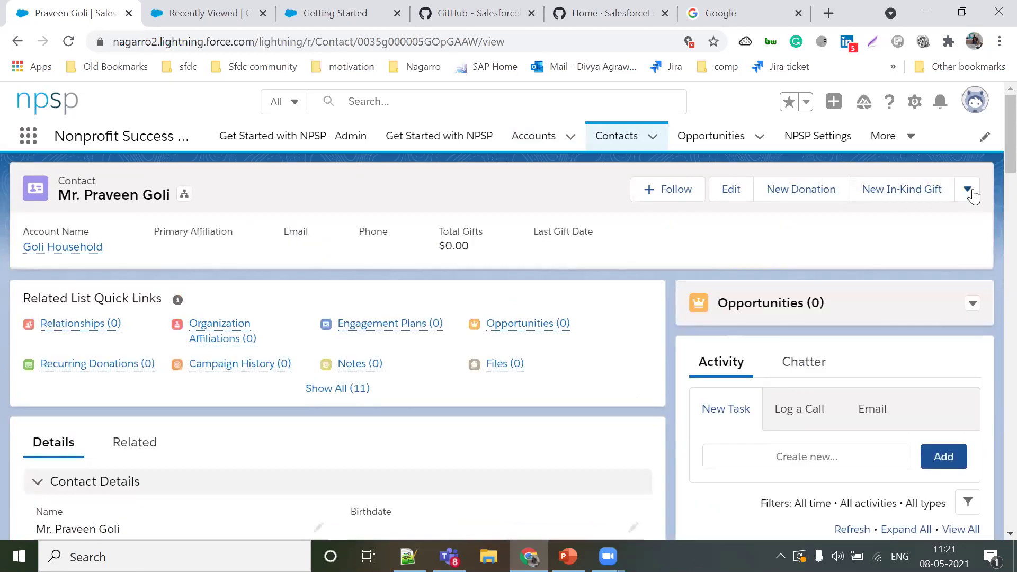
left_click(970, 192)
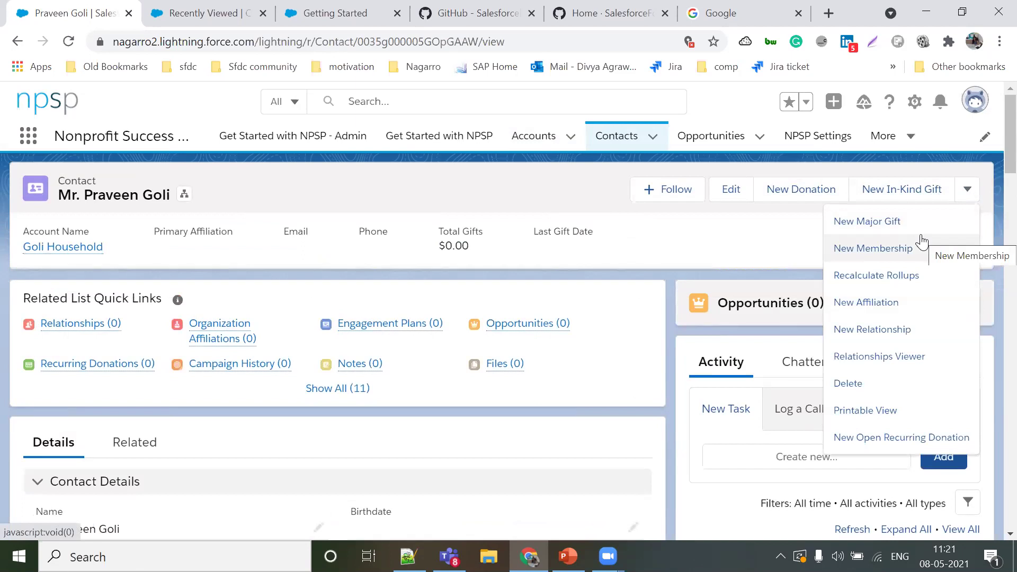
Step: Start a new in-kind gift of type Services with fair market value 1000
left_click(910, 195)
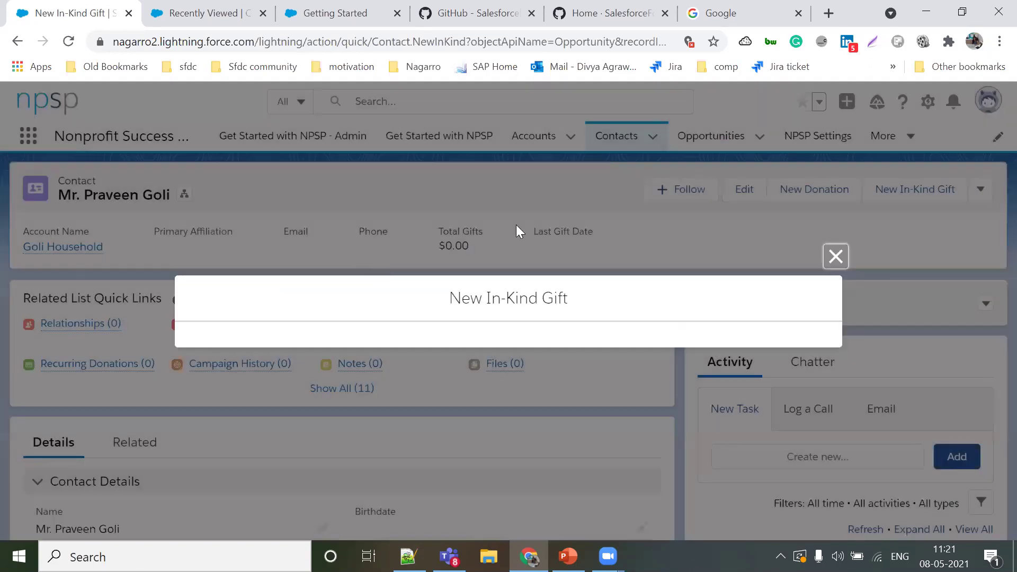
left_click(568, 217)
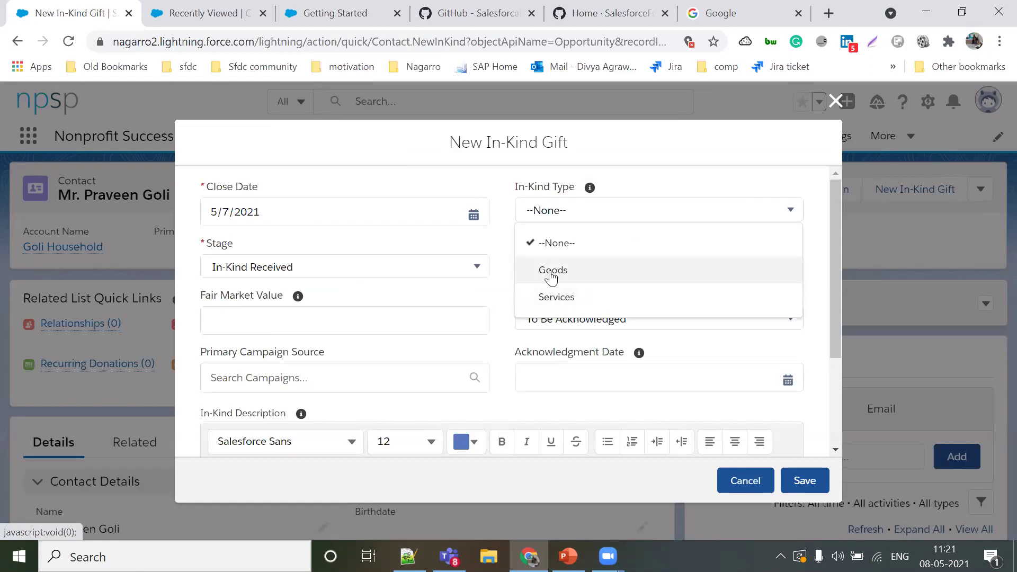
left_click(550, 298)
left_click(350, 320)
type("1000")
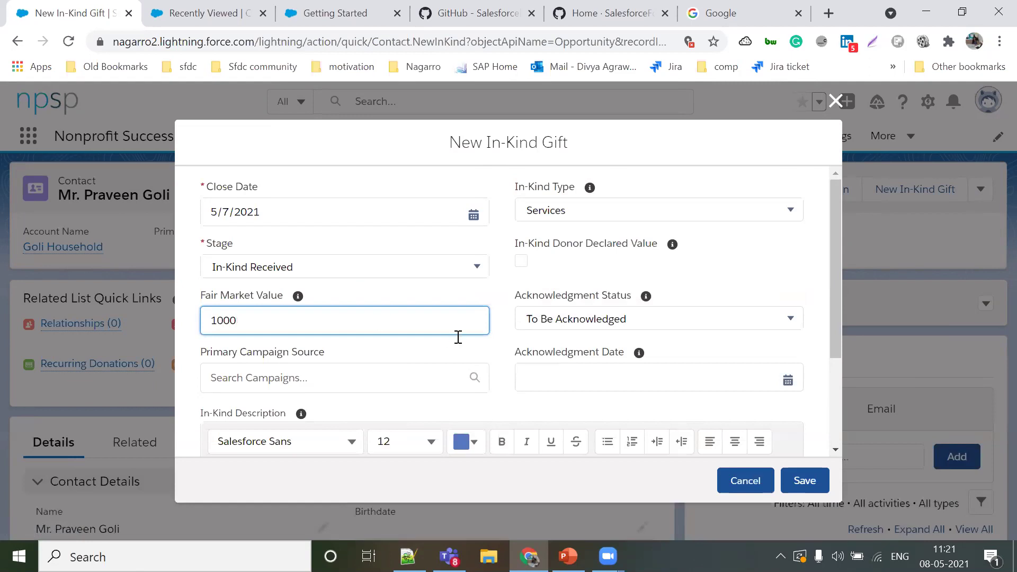
Step: Keep the stage at In-Kind Received, check acknowledgment status, and save the gift
scroll(464, 345, "down", 1)
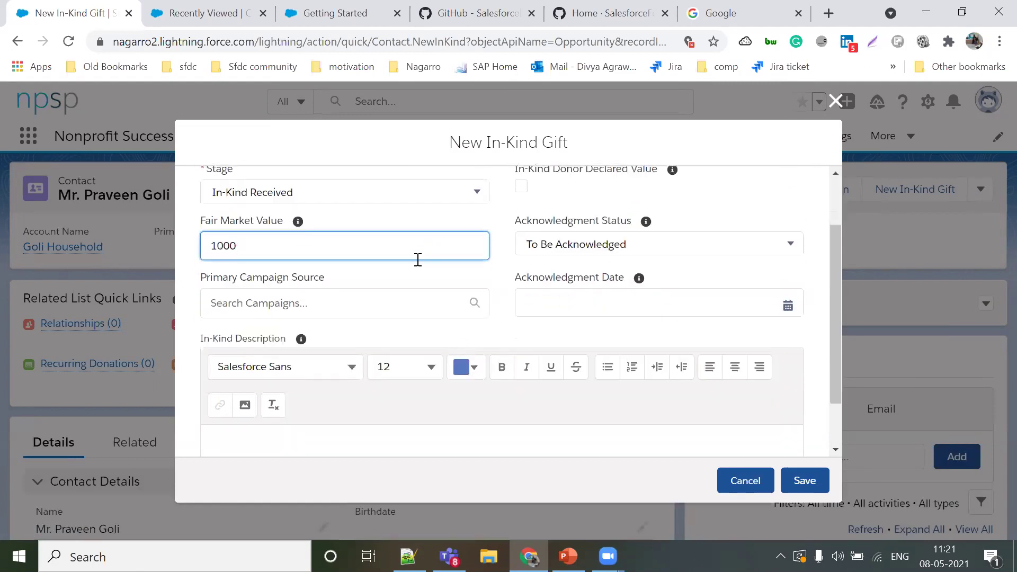
scroll(529, 255, "up", 1)
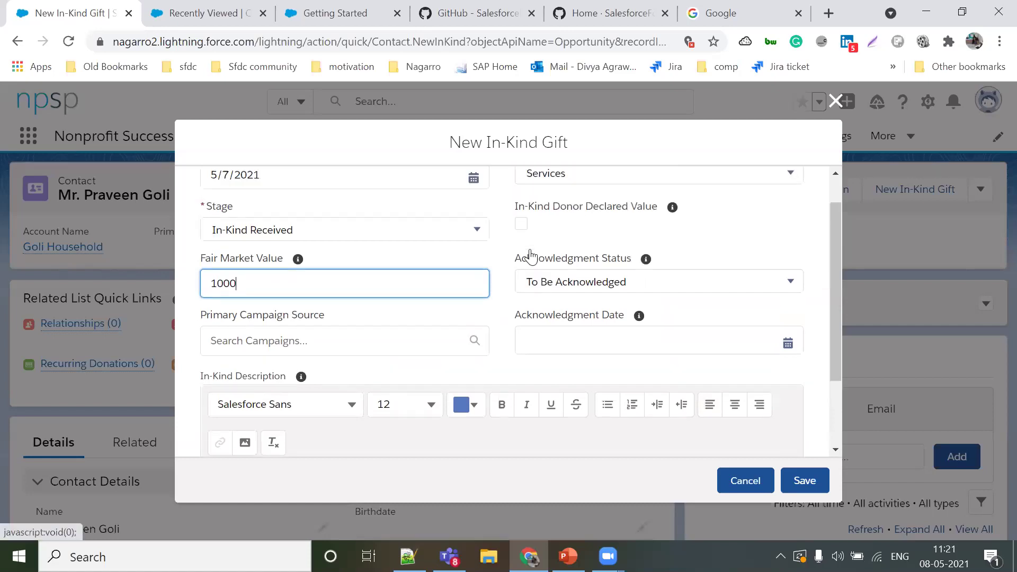
left_click(429, 261)
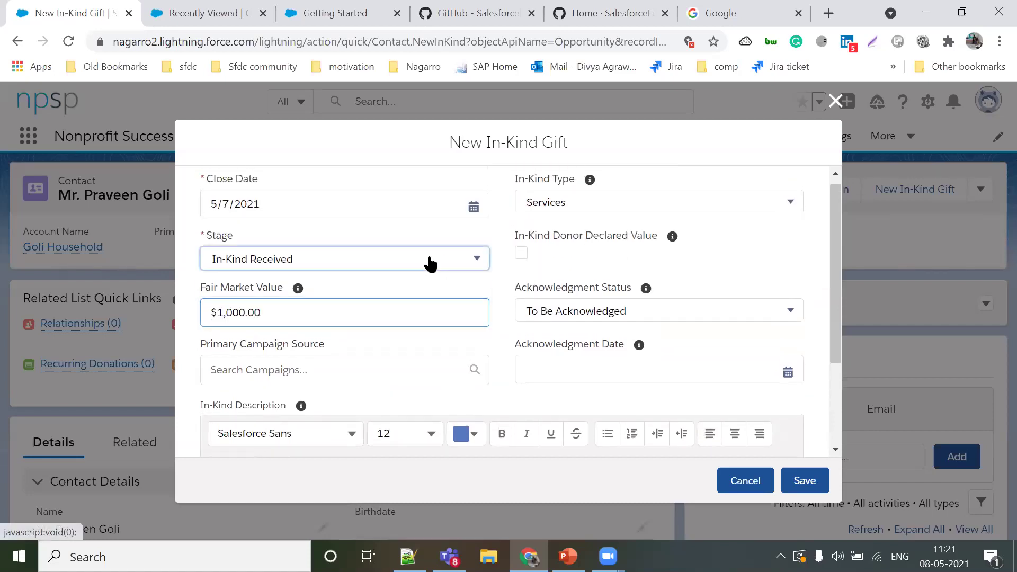
left_click(583, 276)
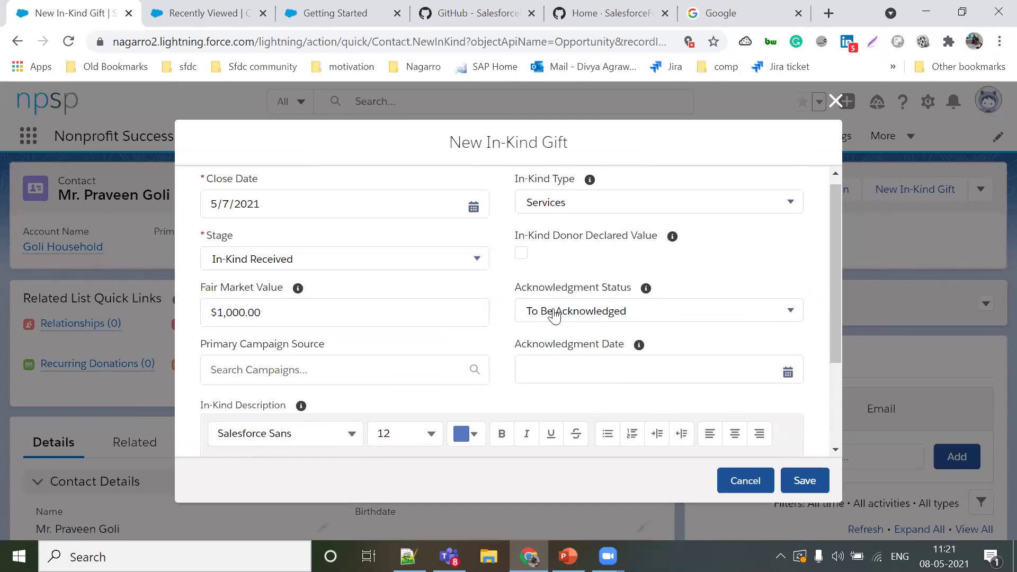
left_click(555, 309)
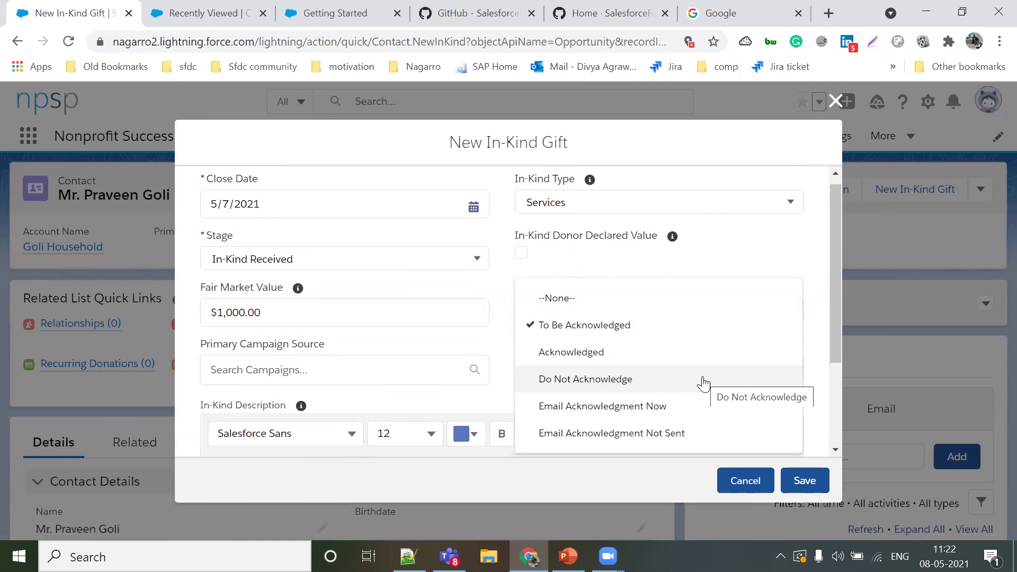
key("Up")
key("Up")
key("Up")
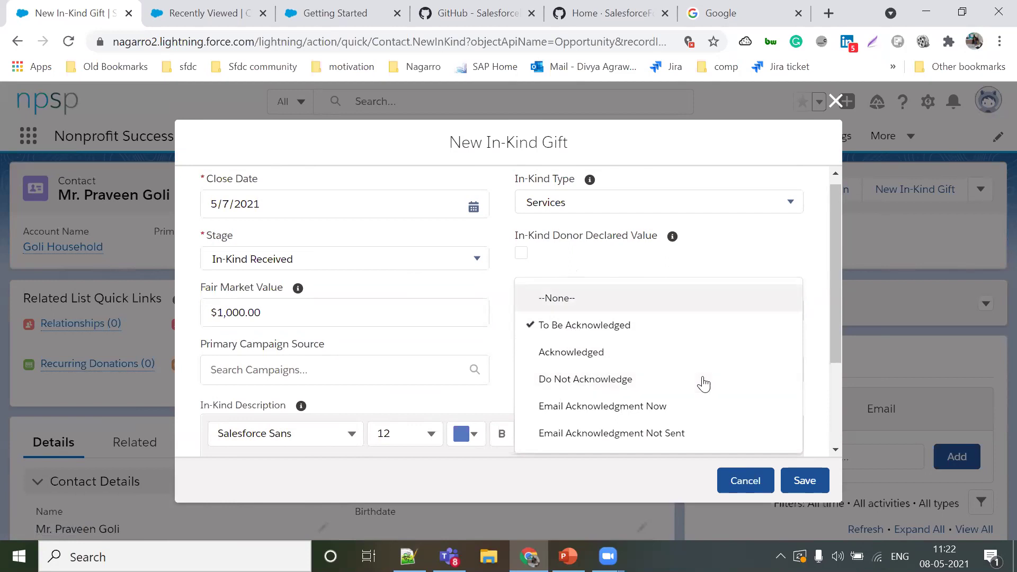
left_click(416, 261)
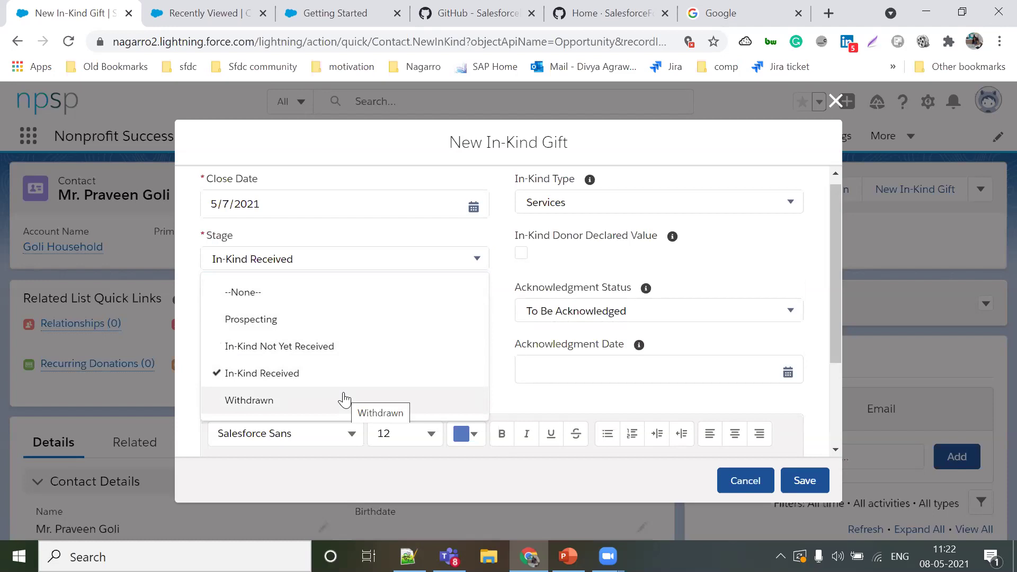
left_click(602, 449)
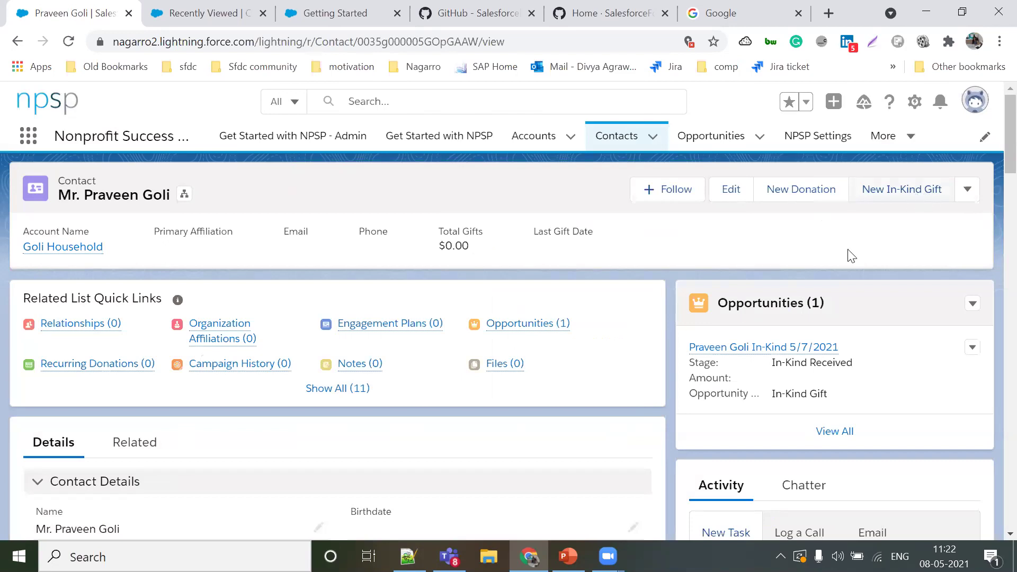
Step: Open the In-Kind Received gift opportunity in a new browser tab
scroll(746, 270, "down", 2)
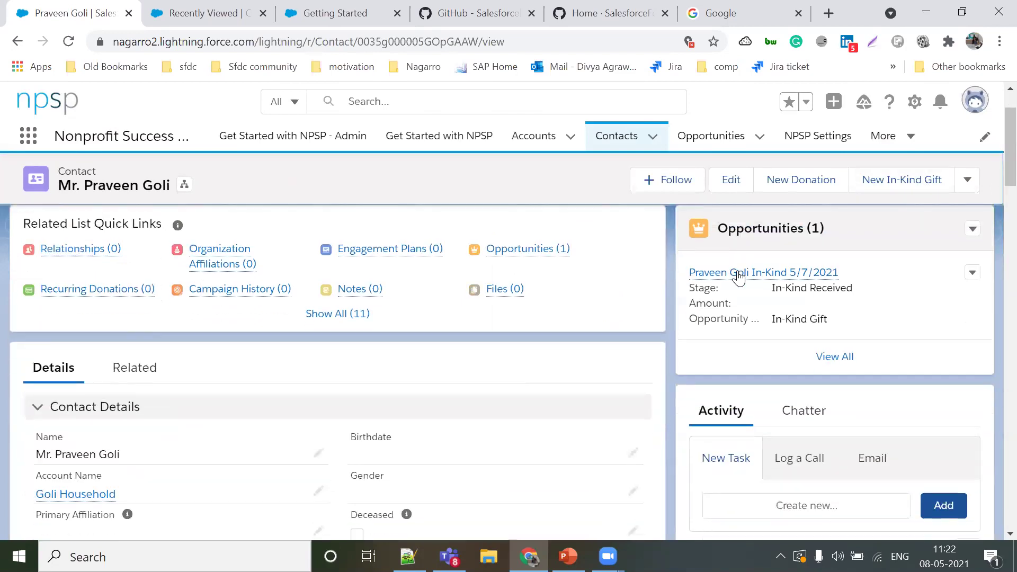
right_click(749, 274)
left_click(763, 284)
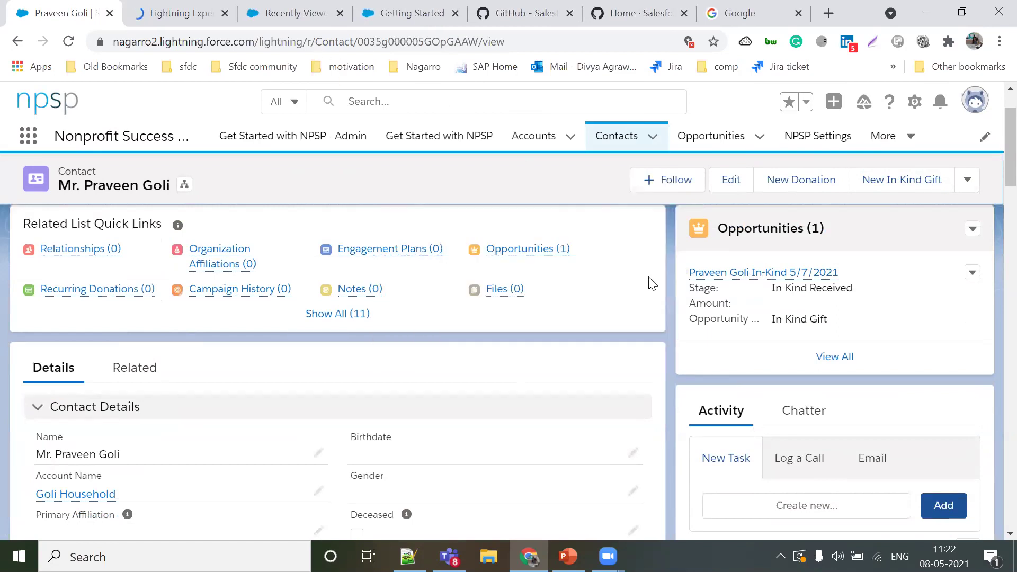
scroll(837, 234, "up", 2)
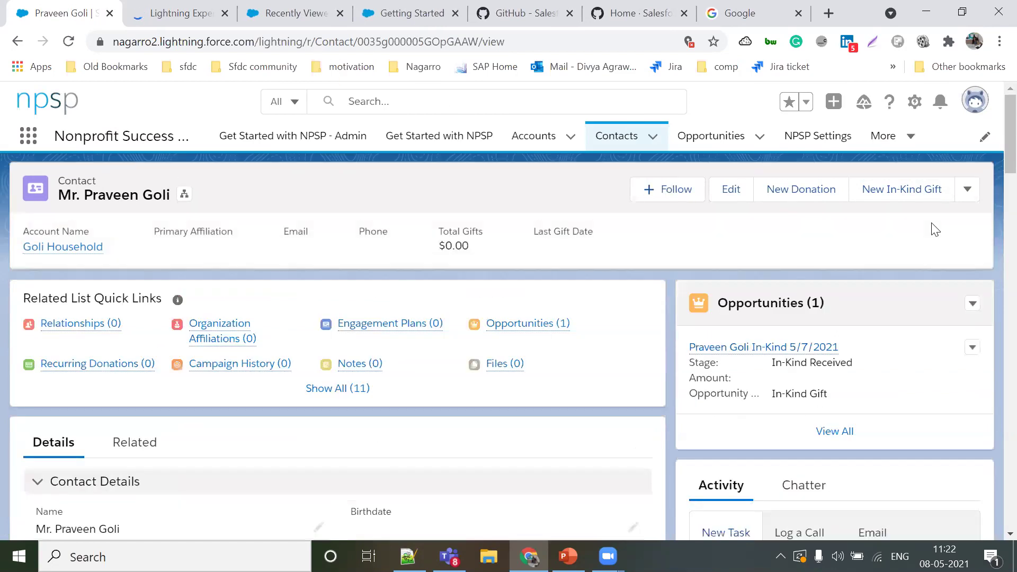
left_click(164, 10)
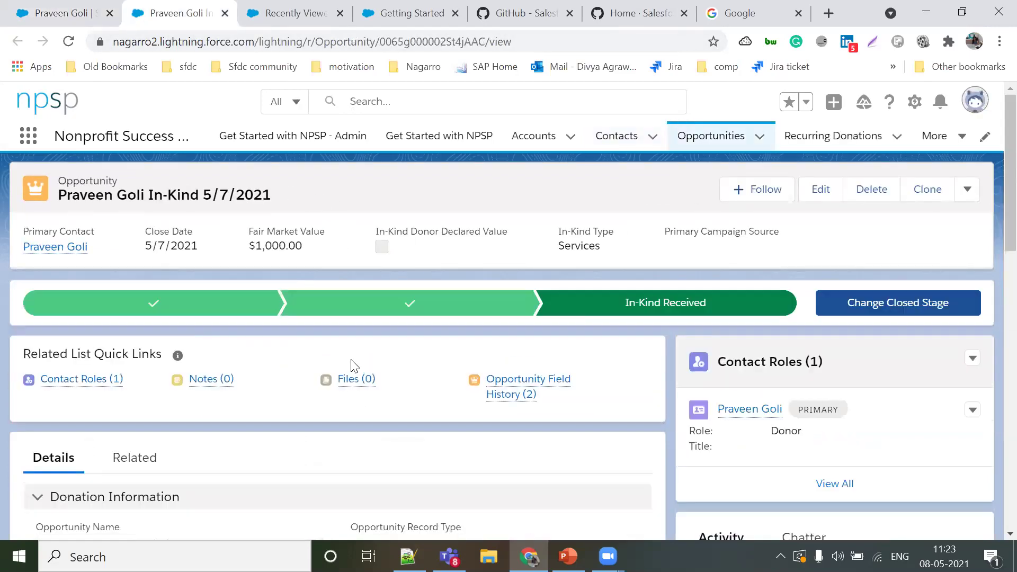
Step: Review the in-kind gift's details, then return to the contact record tab
scroll(354, 366, "down", 15)
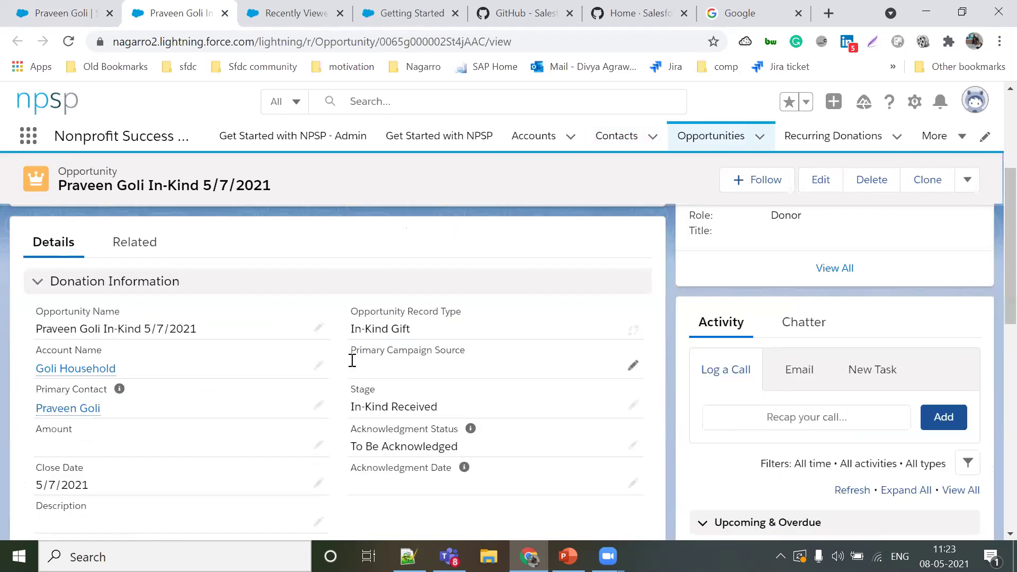
scroll(352, 360, "up", 15)
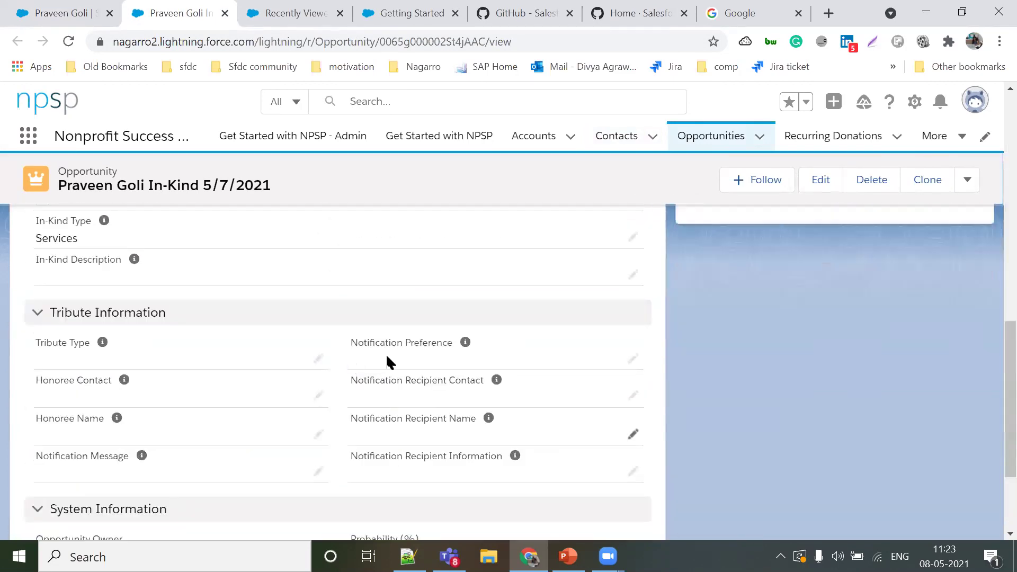
scroll(544, 332, "down", 1)
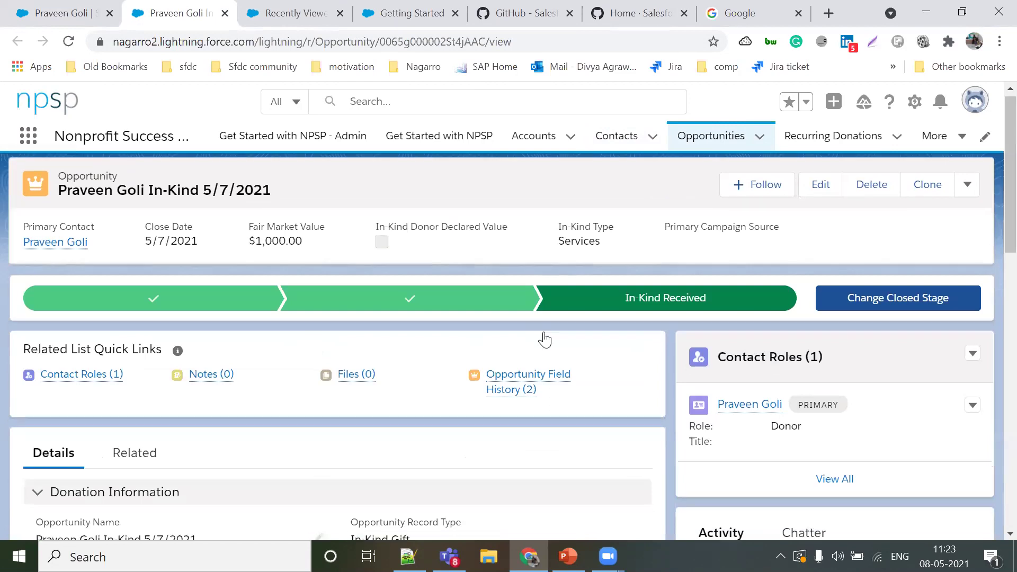
scroll(766, 441, "down", 5)
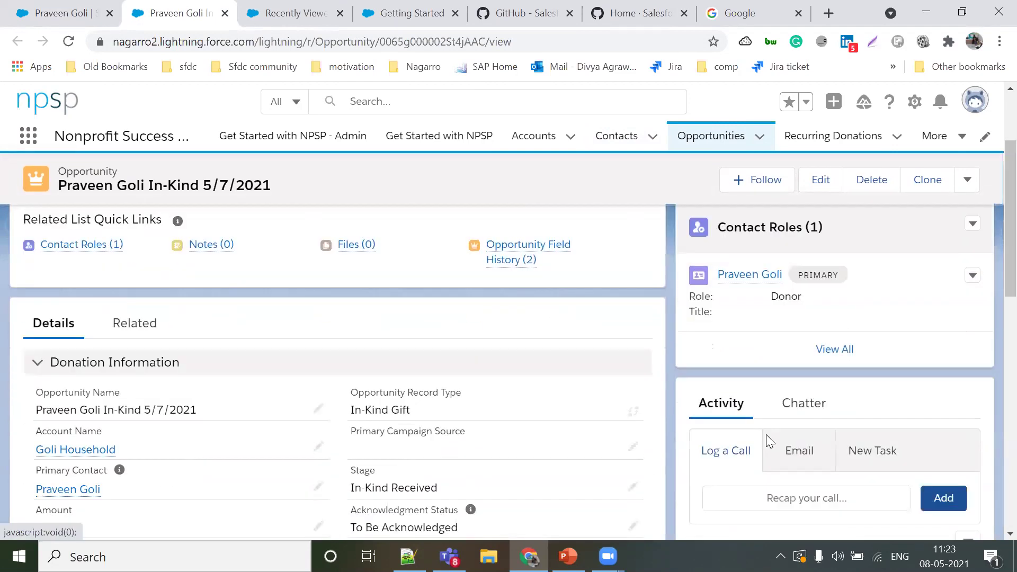
scroll(767, 440, "down", 8)
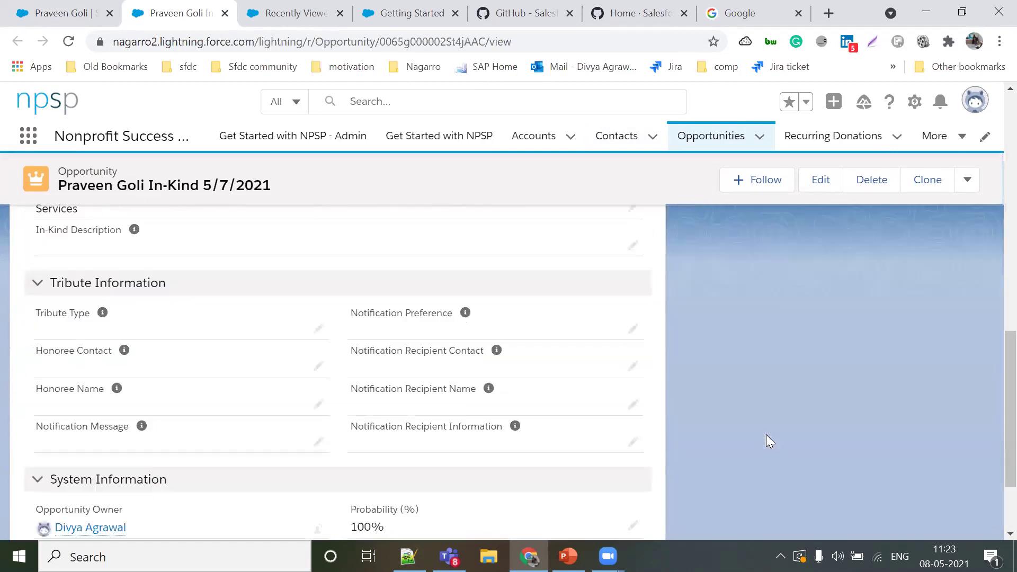
scroll(219, 217, "up", 7)
scroll(105, 199, "up", 8)
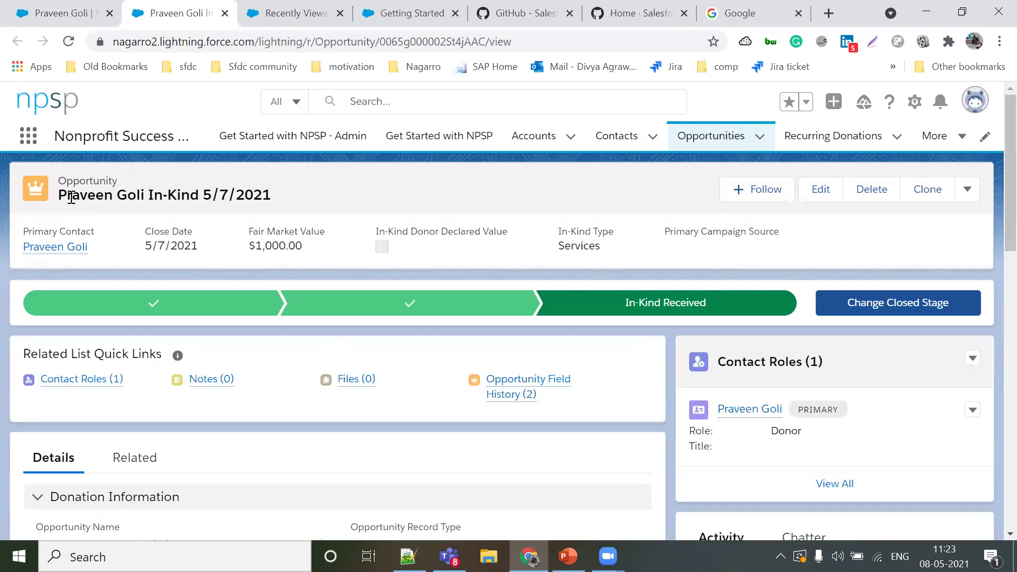
left_click(69, 13)
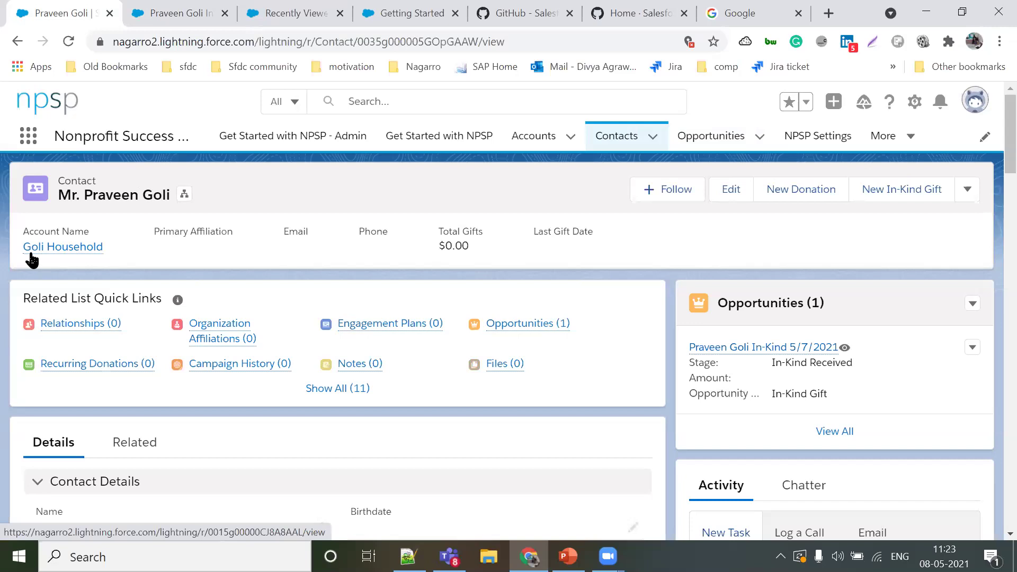
Step: Close the New Donation form without saving and show the contact's extra actions
mouse_move(32, 260)
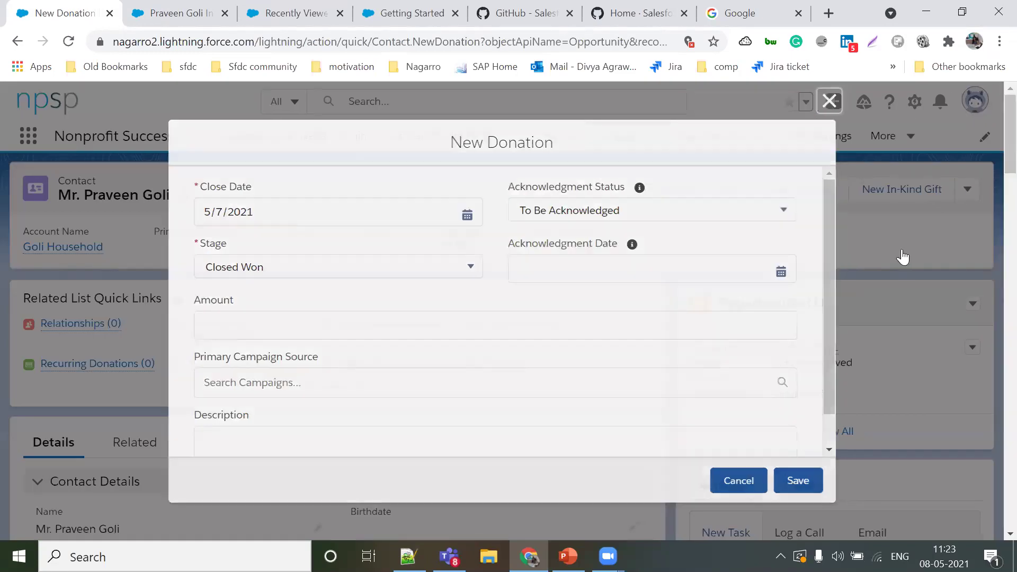
key("Escape")
key("Return")
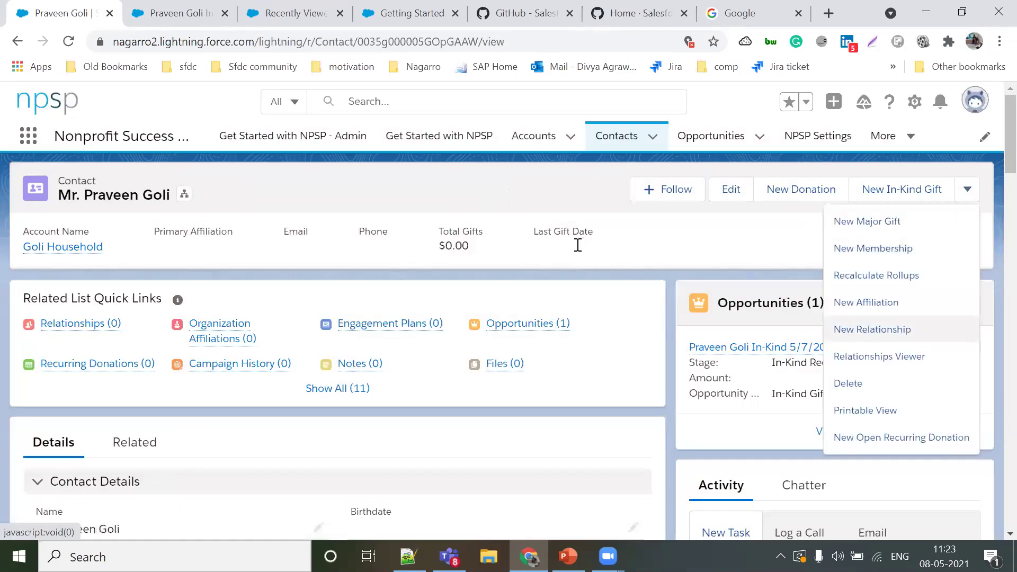
Step: Add a Current Coworker relationship to another existing contact and save it
key("Return")
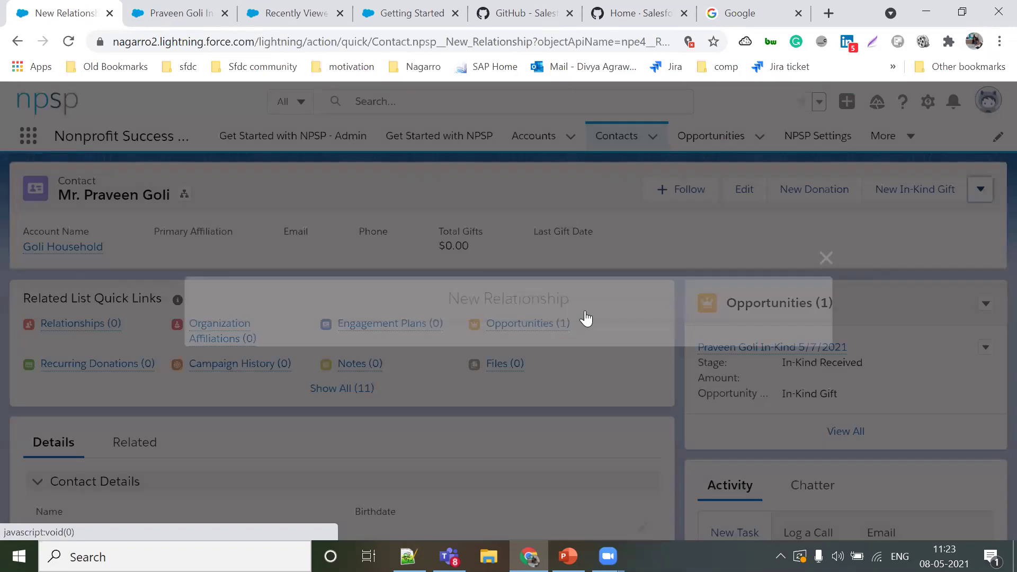
key("Down")
key("Return")
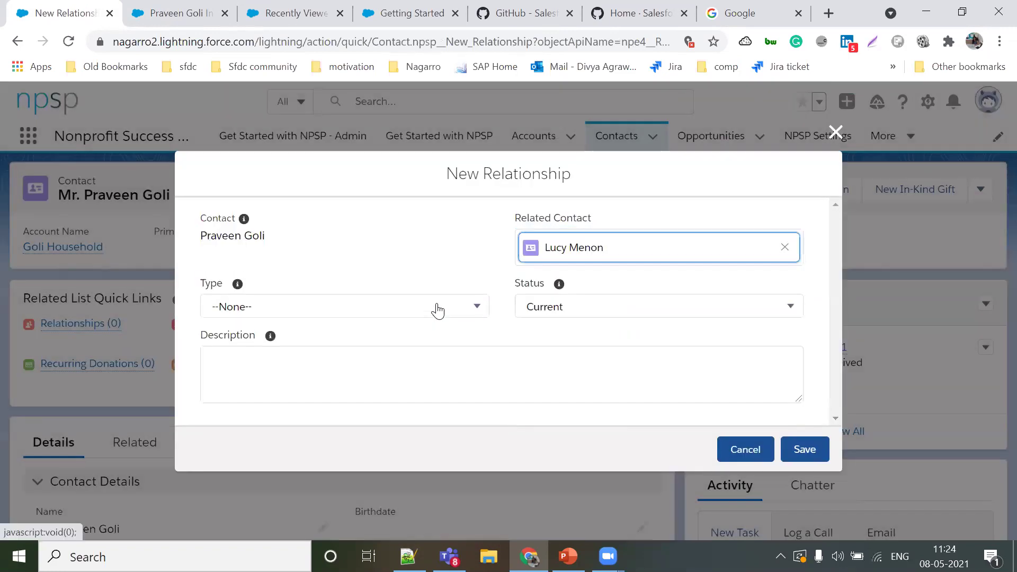
left_click(384, 300)
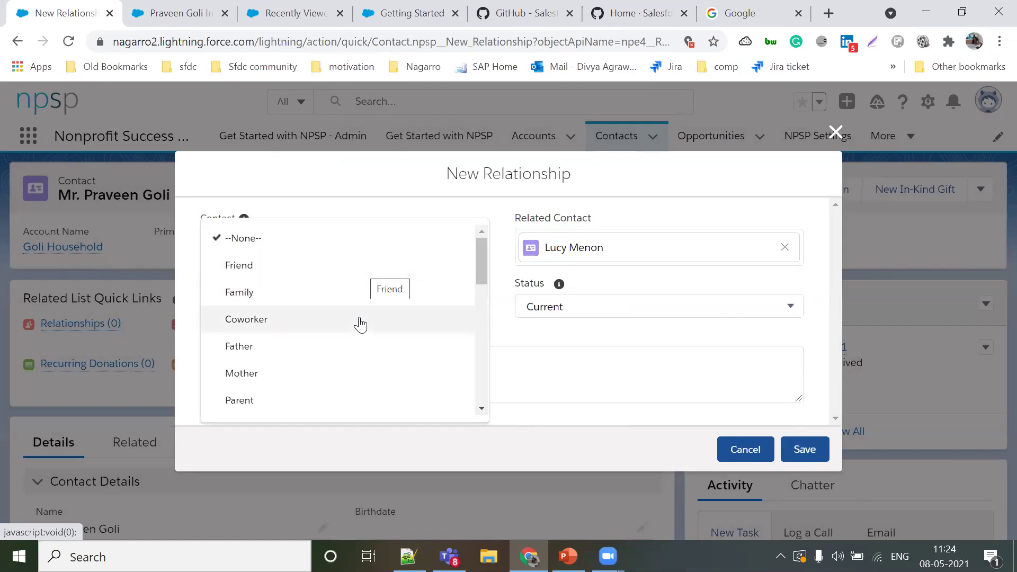
left_click(360, 322)
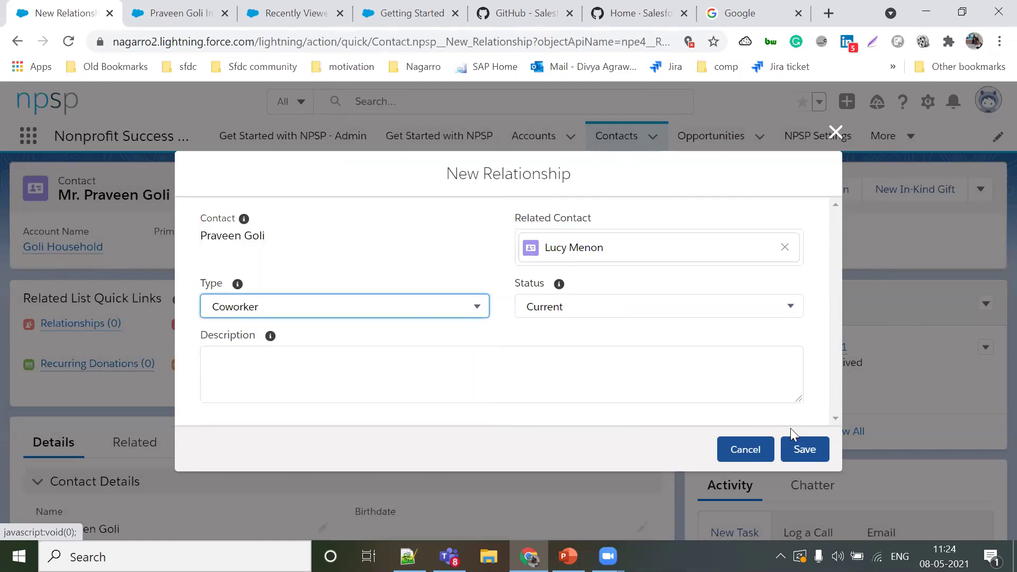
left_click(804, 448)
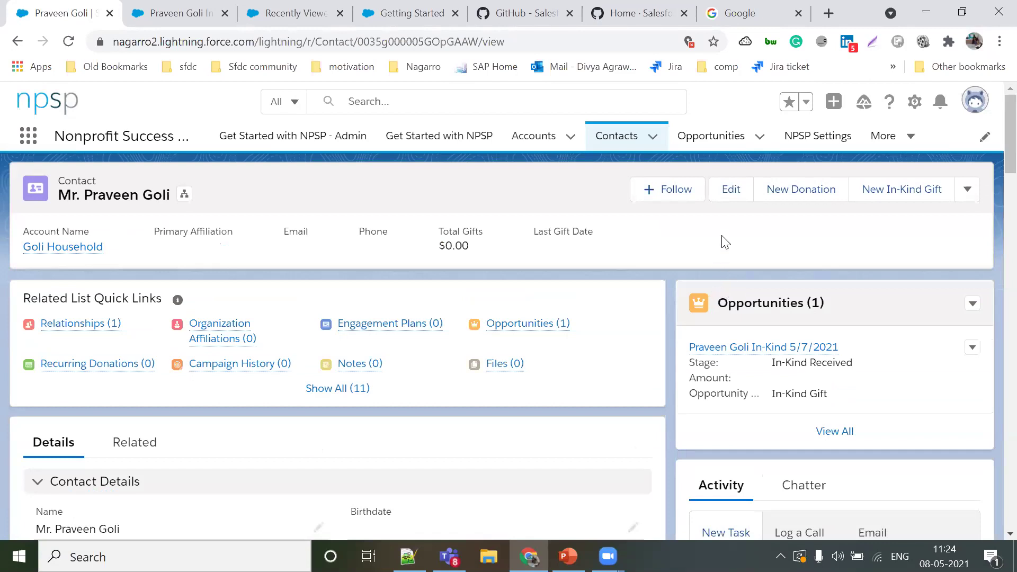
scroll(724, 241, "down", 4)
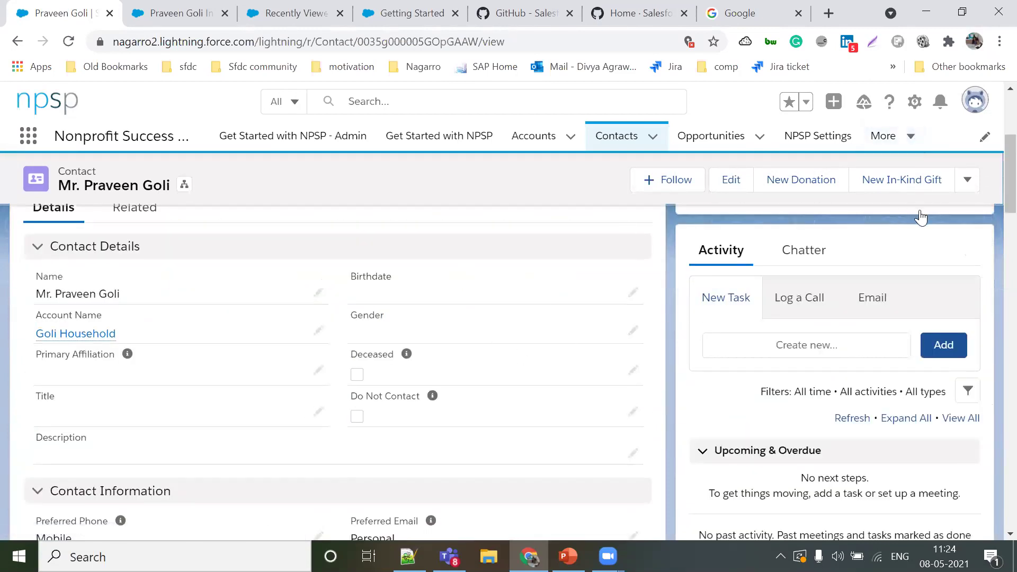
Step: Go to Recurring Donations through the More menu and start a new recurring donation
left_click(910, 136)
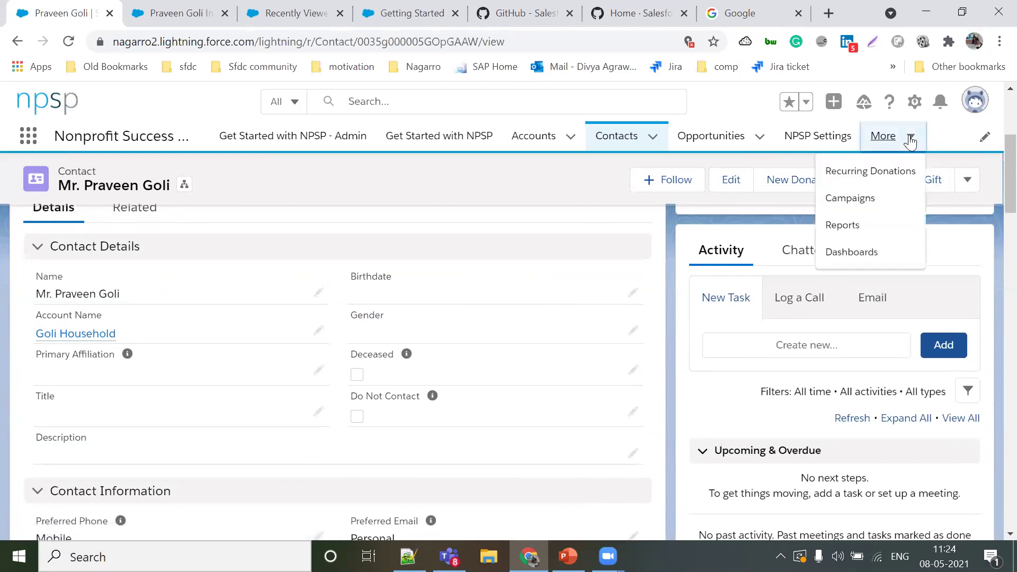
left_click(890, 172)
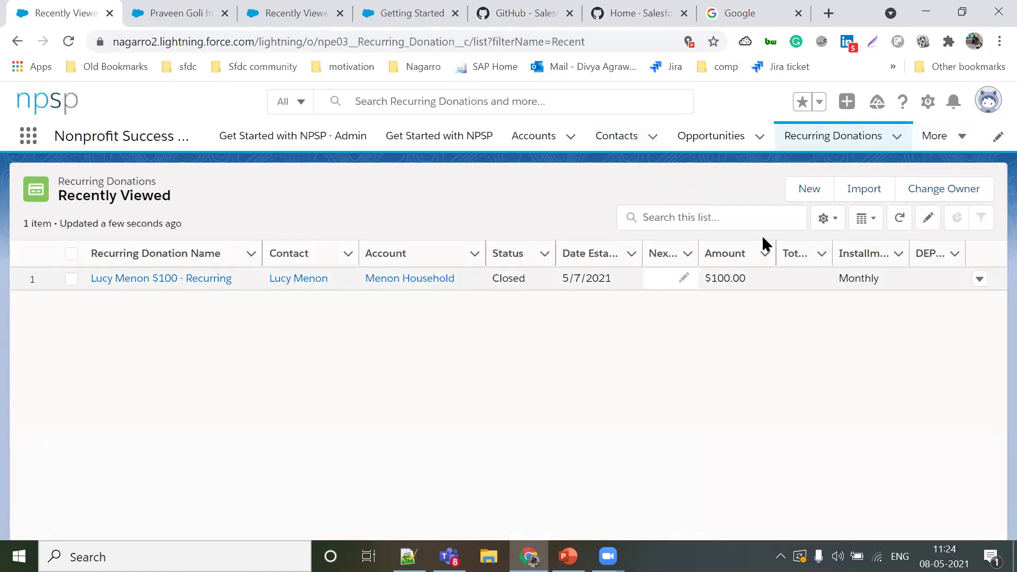
left_click(819, 194)
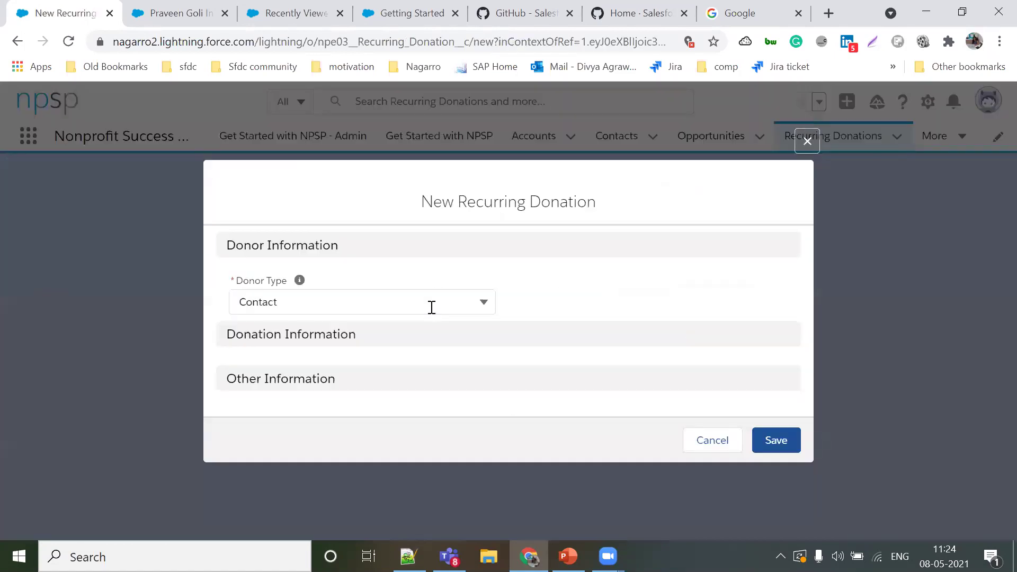
Step: Choose the contact as the donor and enter an amount of 1000
left_click(586, 243)
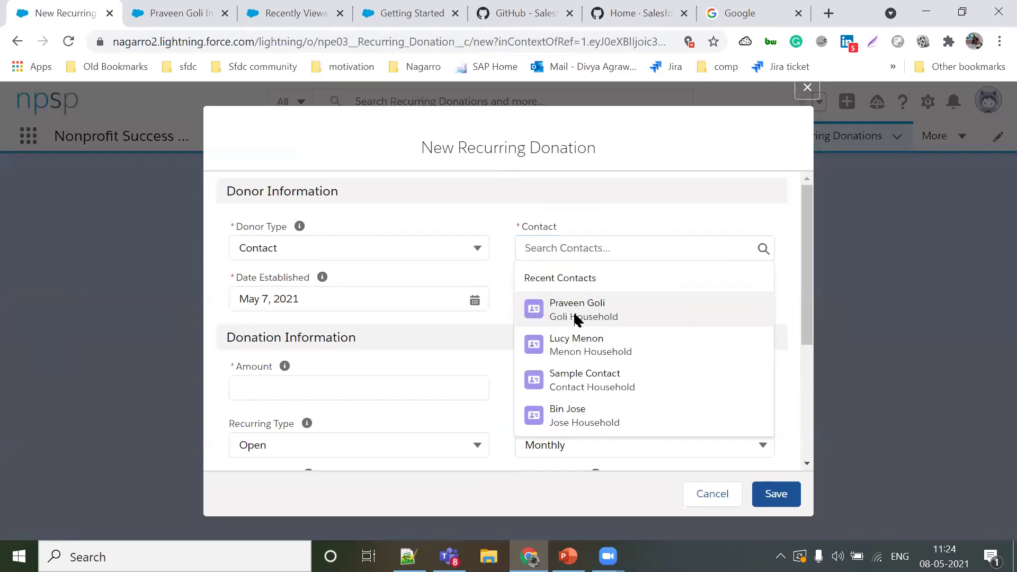
left_click(575, 318)
scroll(439, 373, "down", 1)
left_click(383, 347)
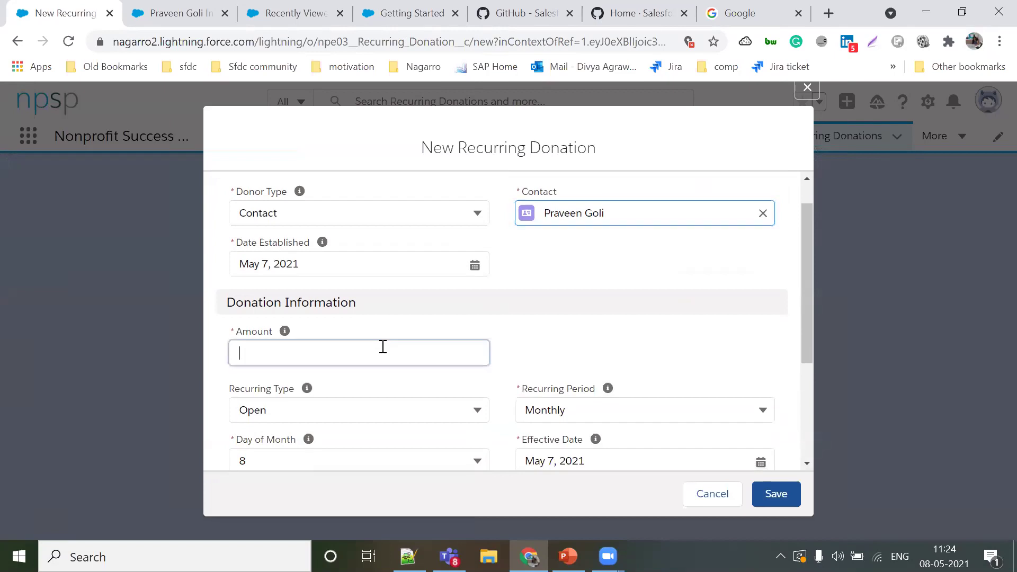
type("1000")
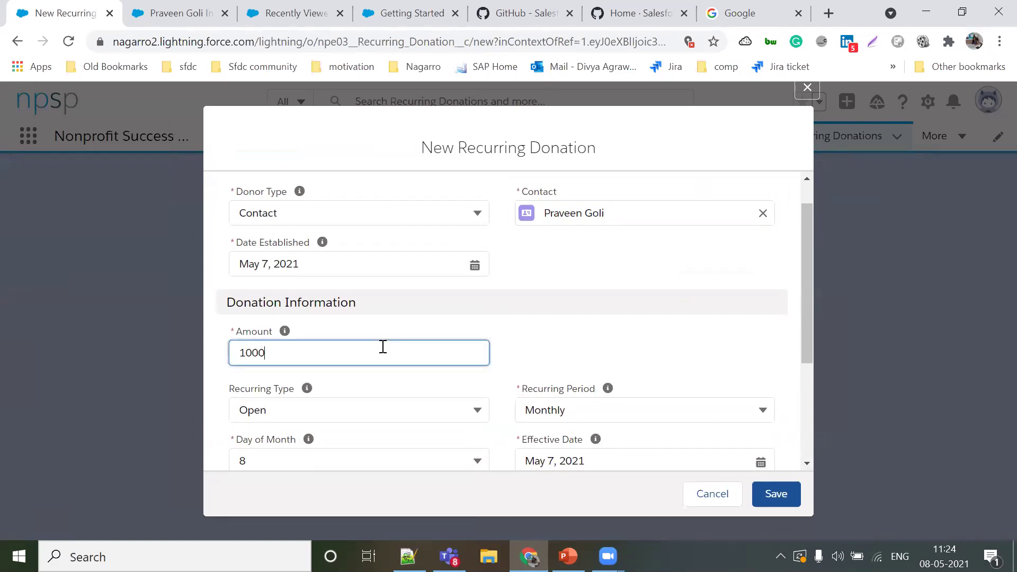
left_click(549, 352)
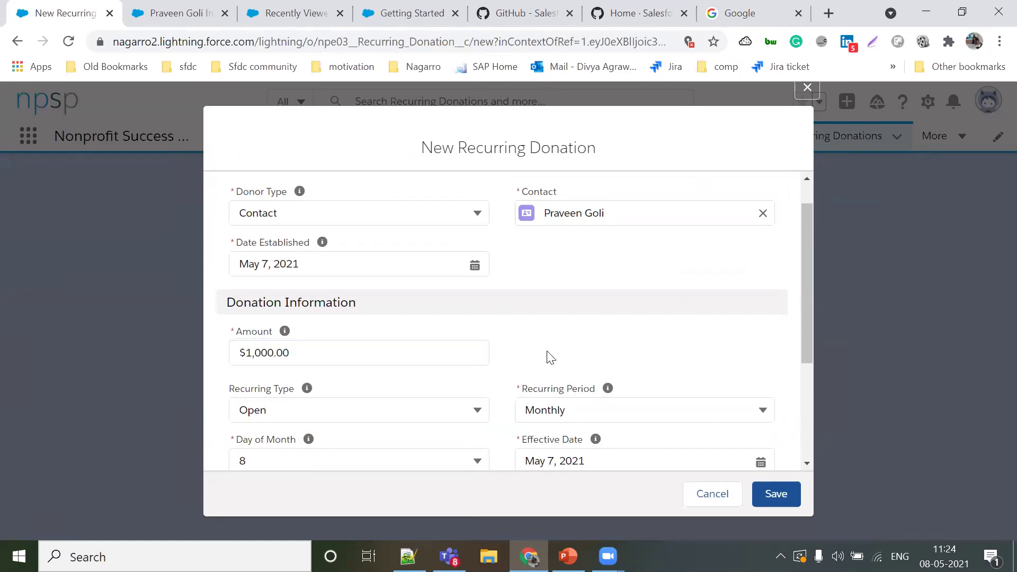
Step: Set Payment Method to Check and save the new recurring donation
scroll(548, 351, "down", 3)
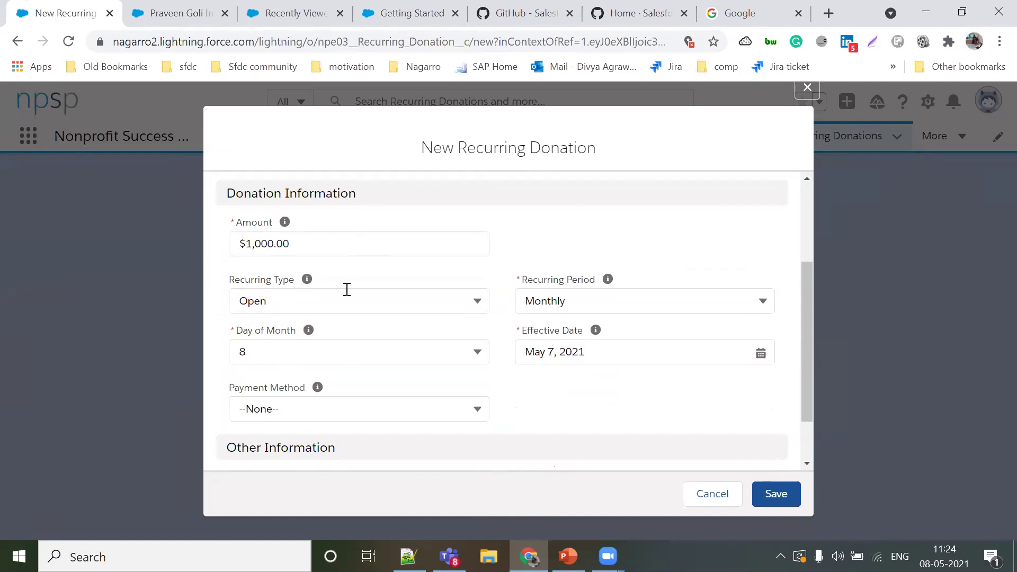
scroll(520, 411, "down", 1)
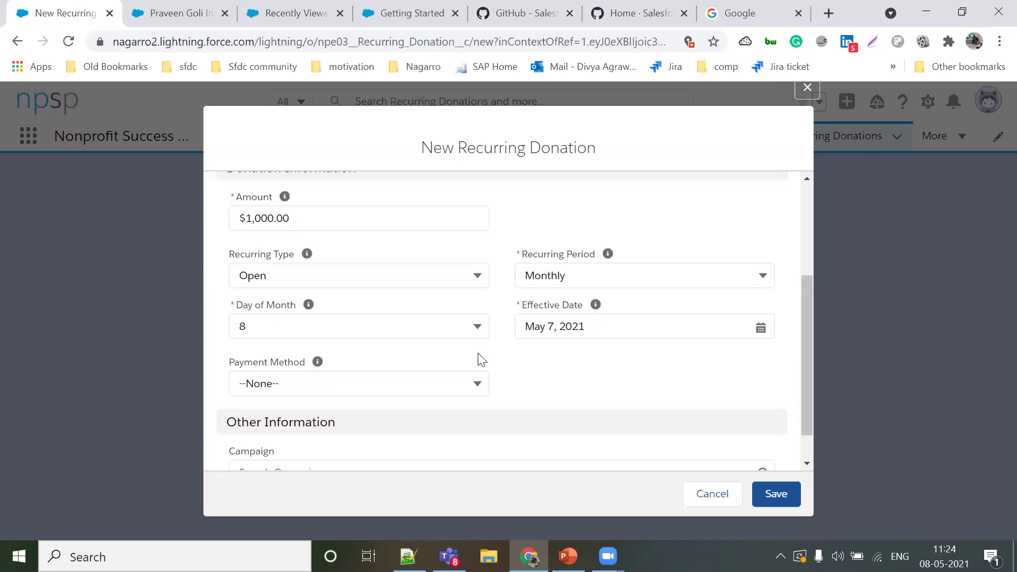
left_click(468, 385)
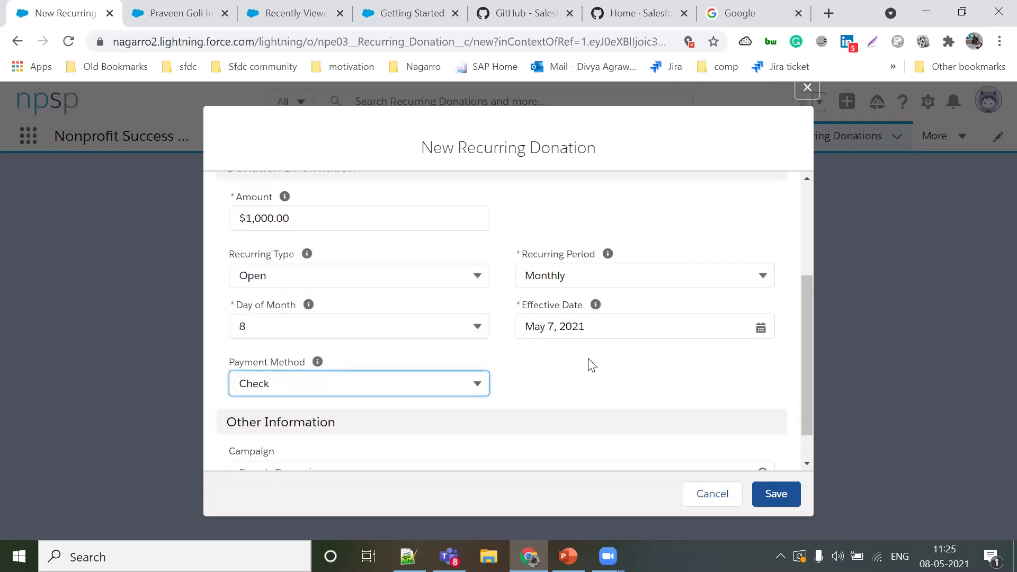
scroll(594, 374, "down", 1)
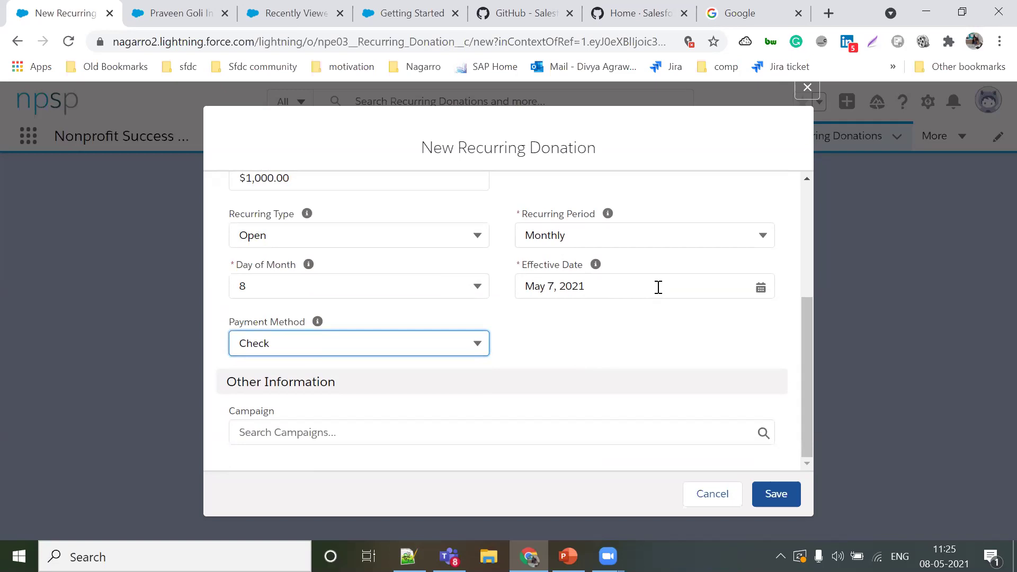
left_click(482, 427)
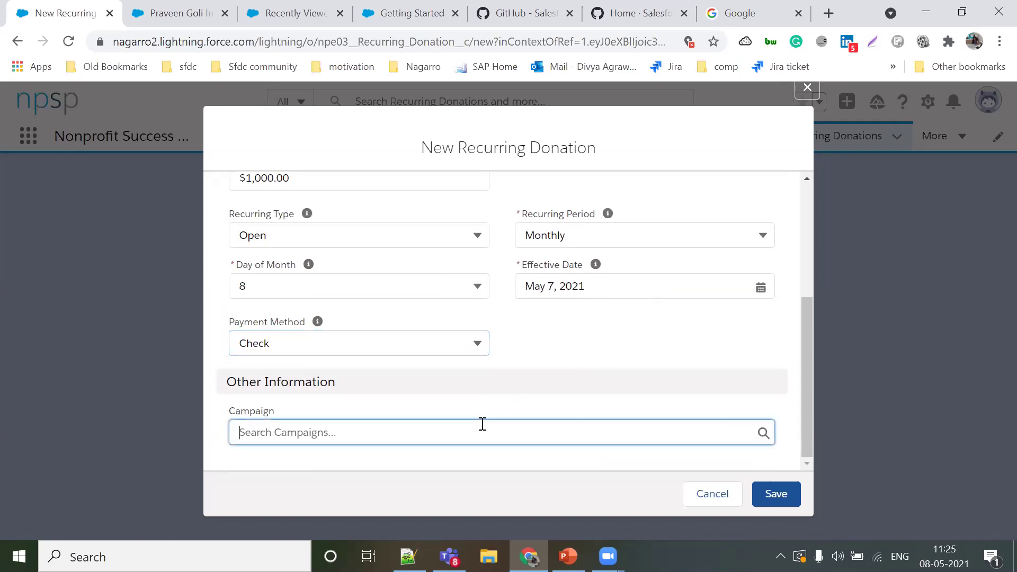
left_click(778, 495)
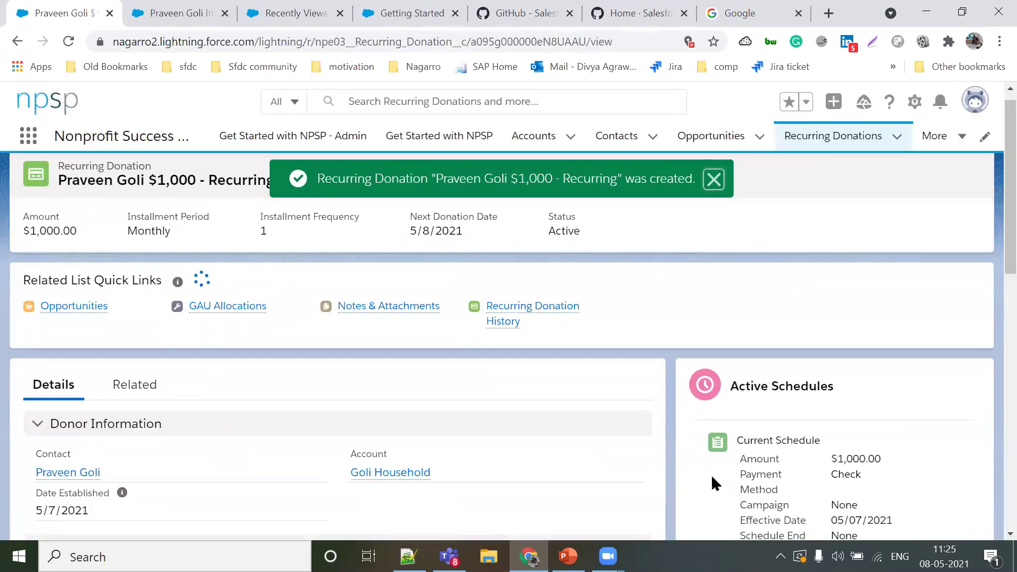
scroll(711, 475, "down", 2)
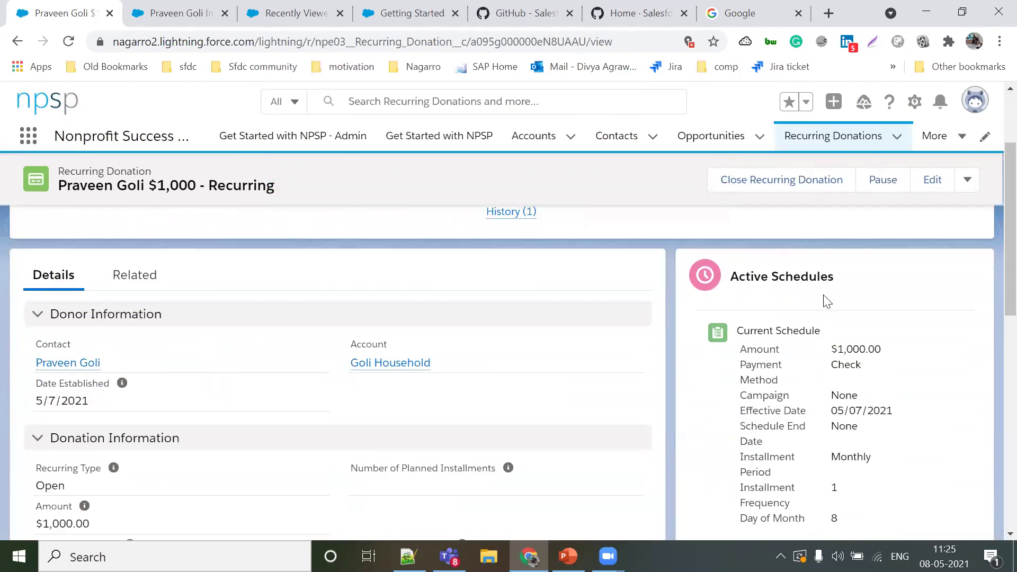
scroll(799, 517, "down", 5)
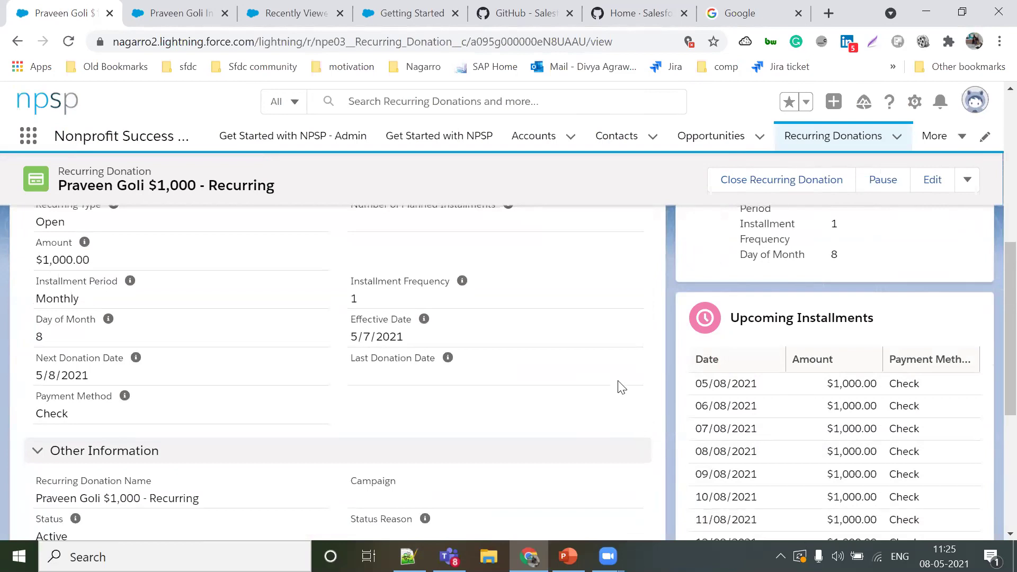
scroll(620, 386, "up", 1)
scroll(371, 376, "down", 2)
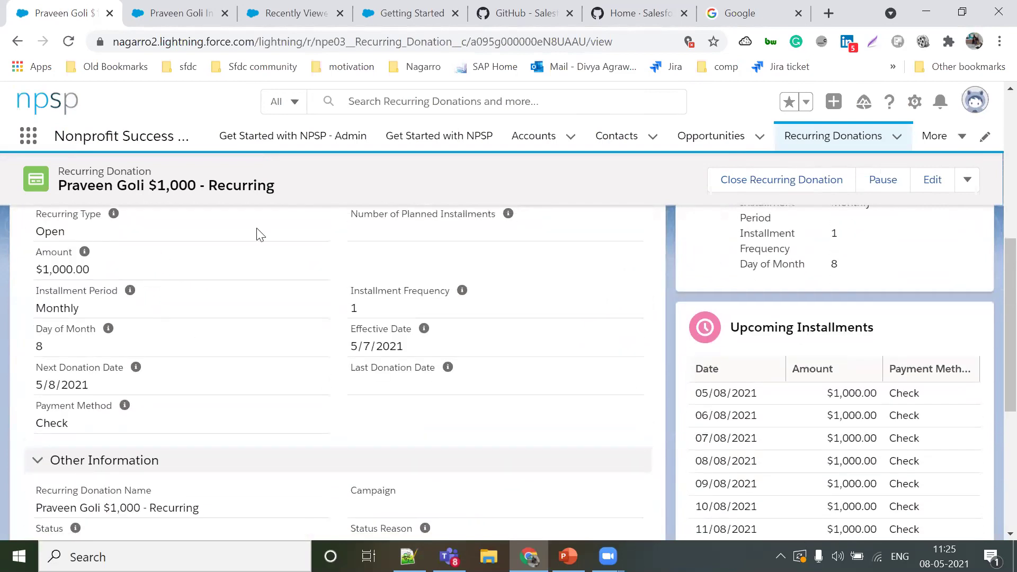
scroll(297, 299, "up", 1)
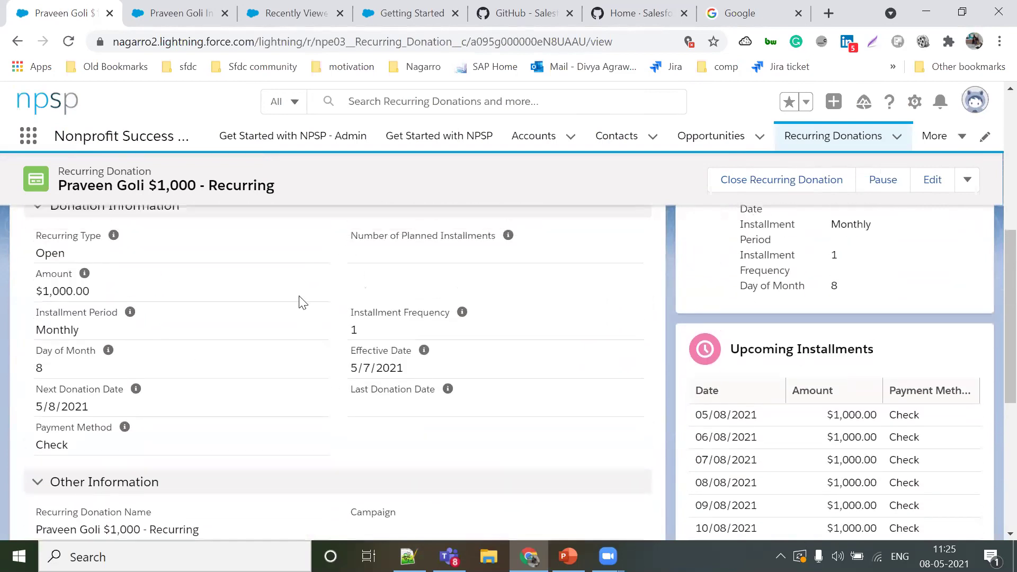
scroll(375, 413, "up", 5)
scroll(375, 413, "up", 2)
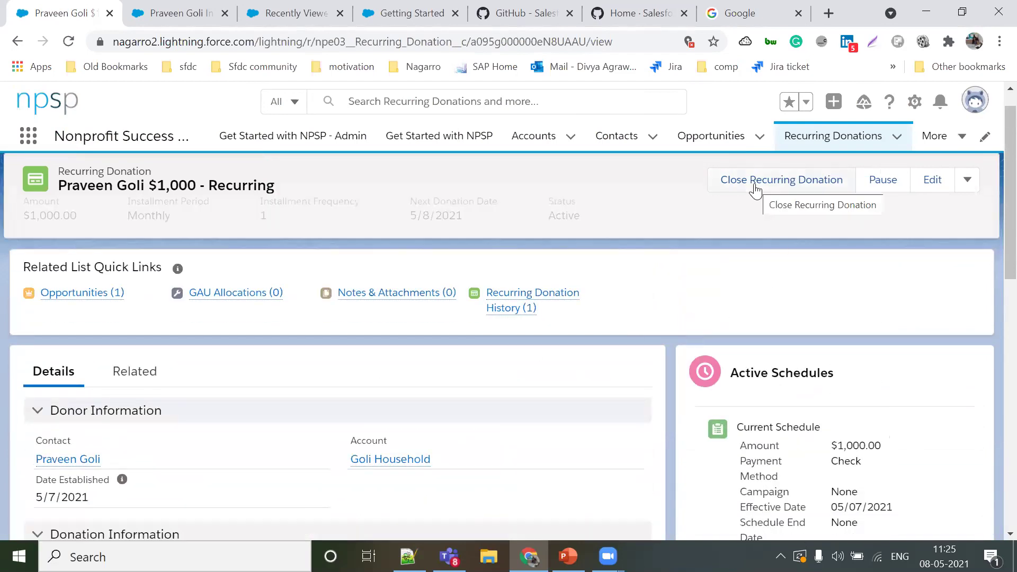
Step: Close the $1,000 recurring donation with status reason Unknown and review the closed record
left_click(756, 185)
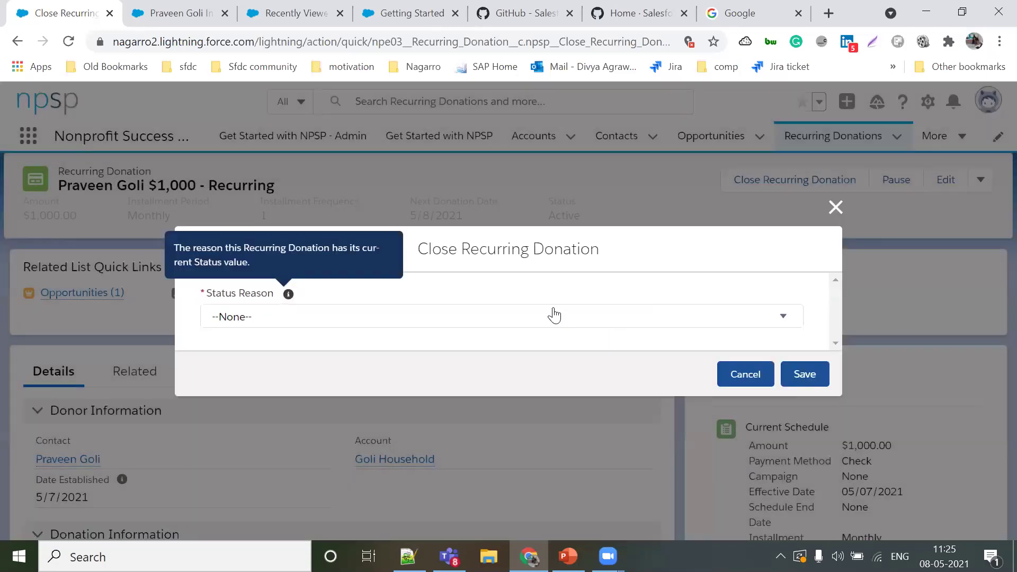
left_click(552, 315)
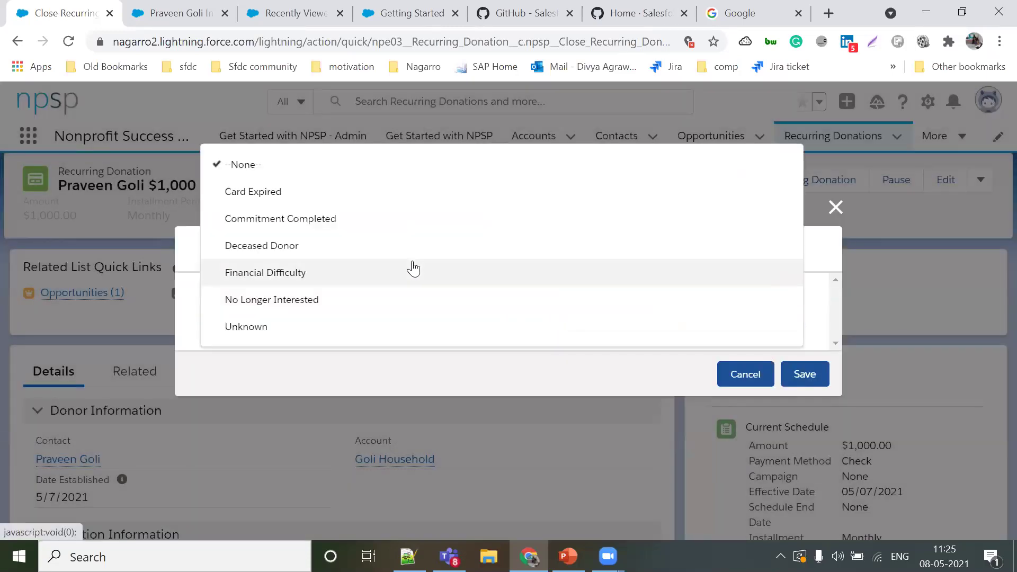
left_click(322, 327)
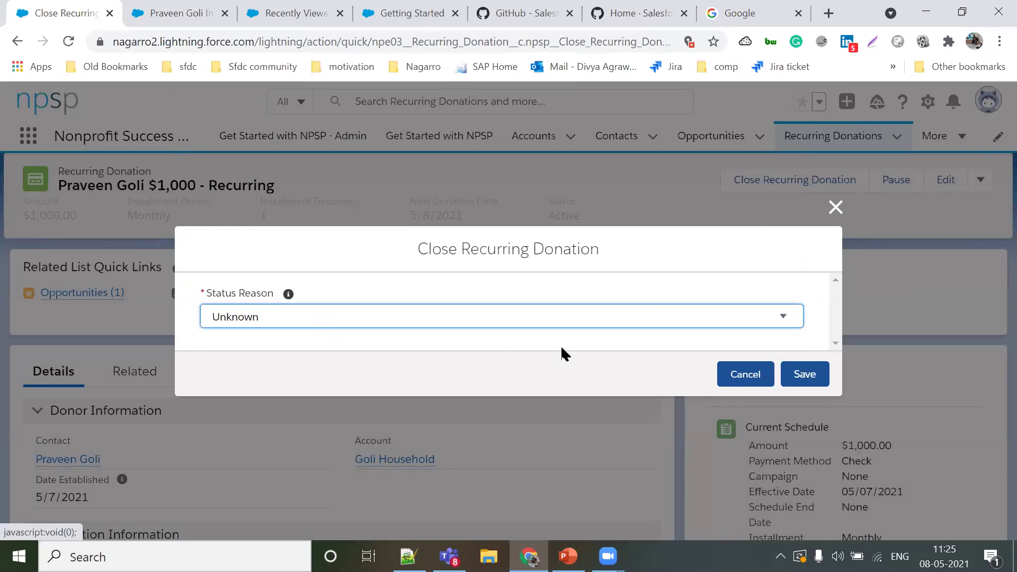
left_click(802, 371)
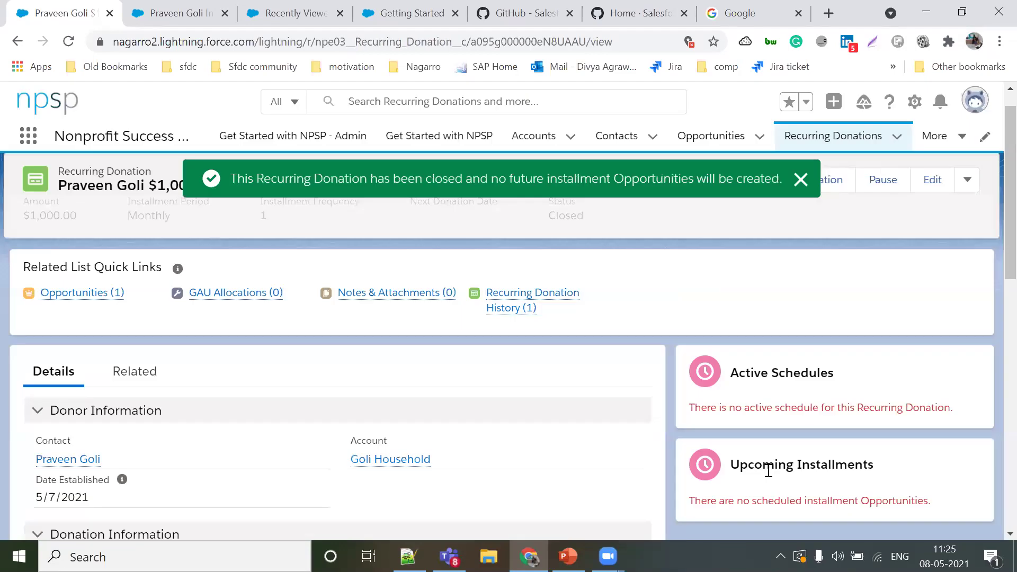
scroll(627, 412, "down", 2)
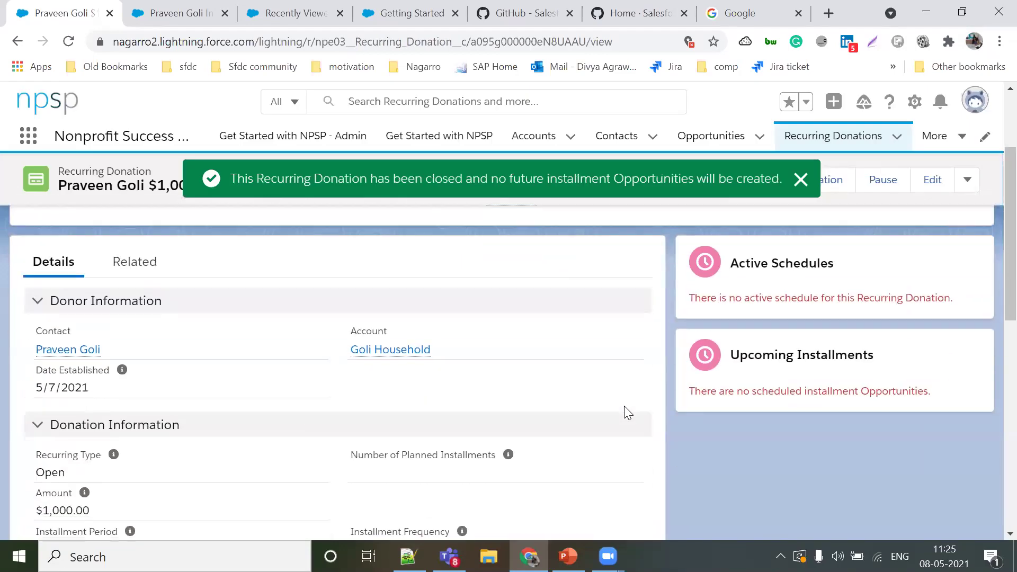
scroll(779, 408, "down", 1)
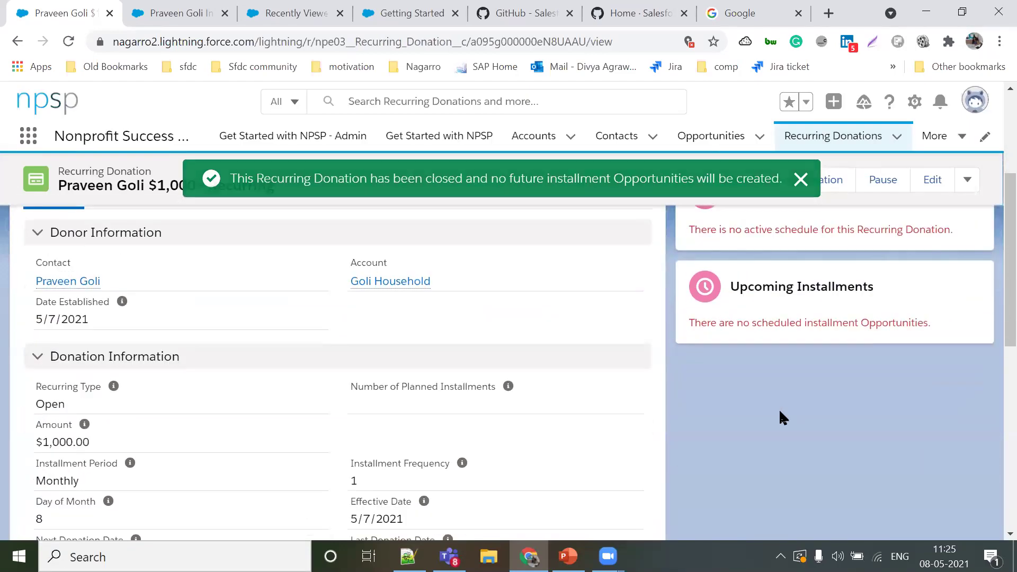
scroll(779, 409, "down", 2)
scroll(780, 412, "down", 8)
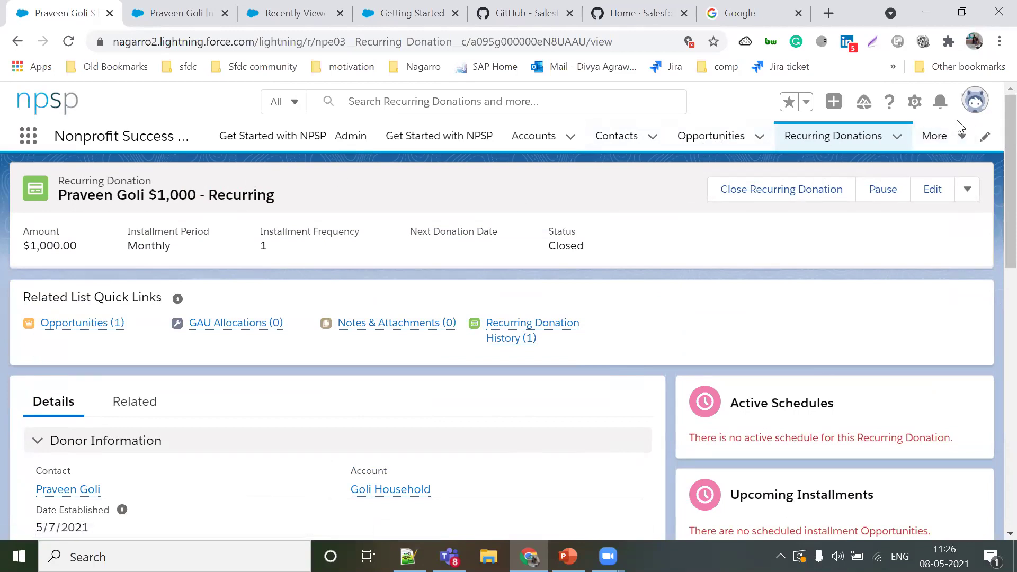
left_click(946, 136)
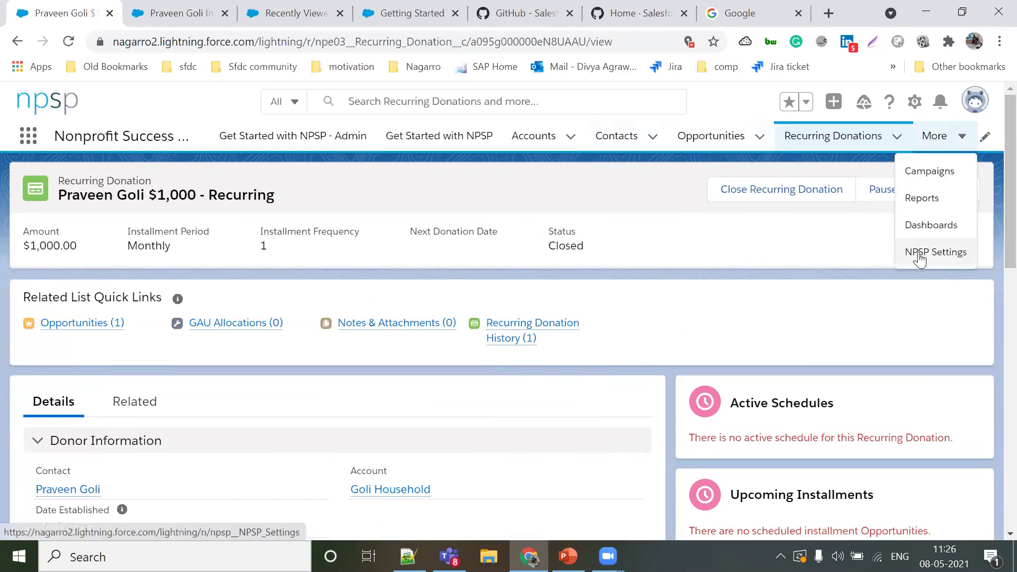
Step: Open NPSP Settings at People > Households and review the household name and greeting formats
left_click(949, 253)
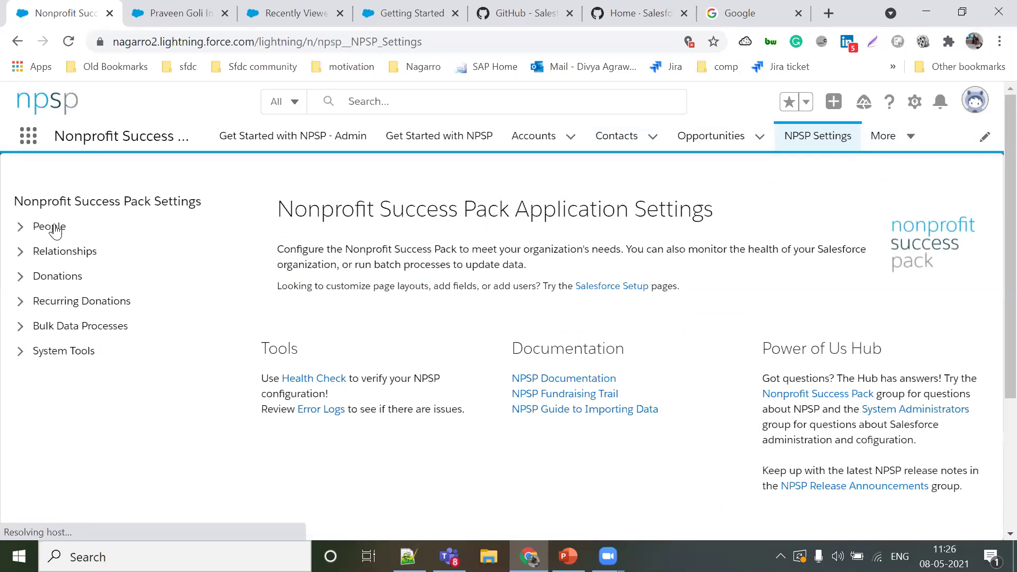
left_click(55, 231)
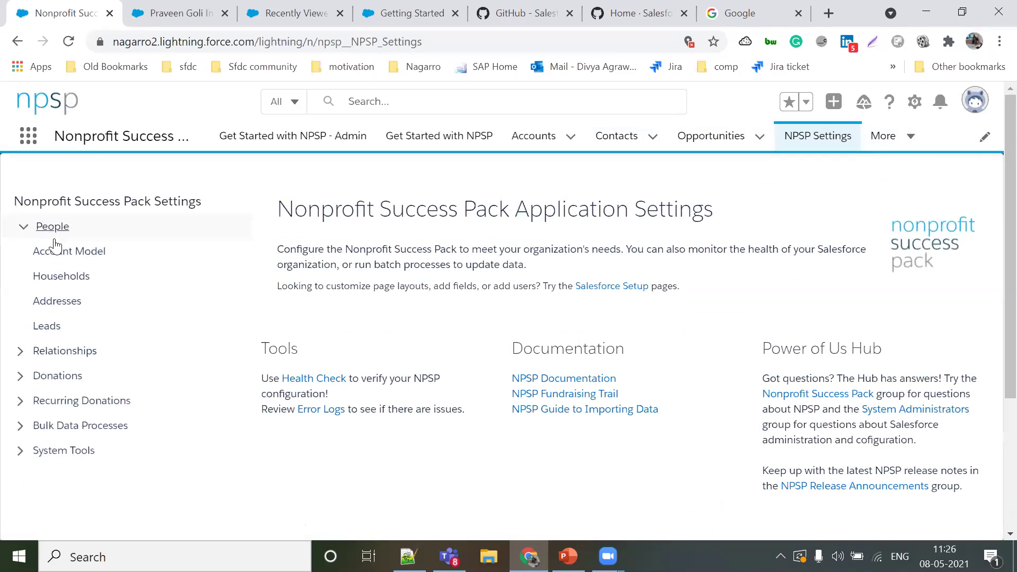
left_click(55, 280)
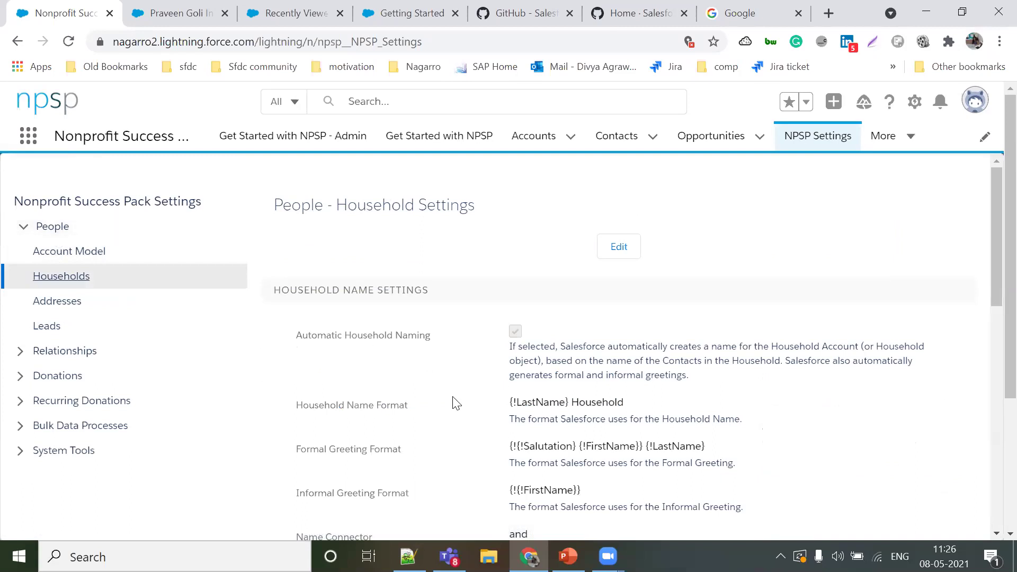
scroll(456, 403, "down", 1)
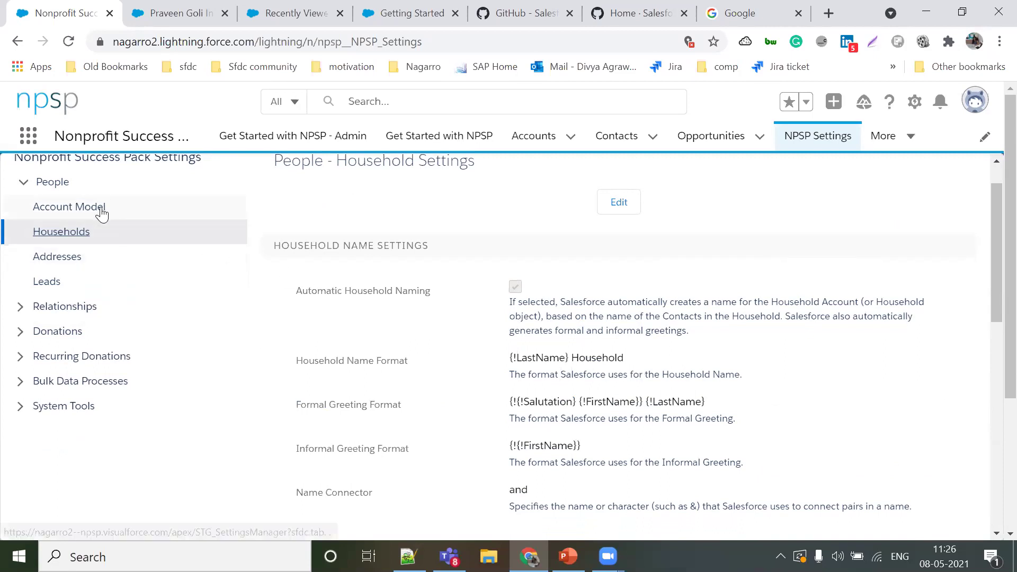
scroll(101, 212, "up", 1)
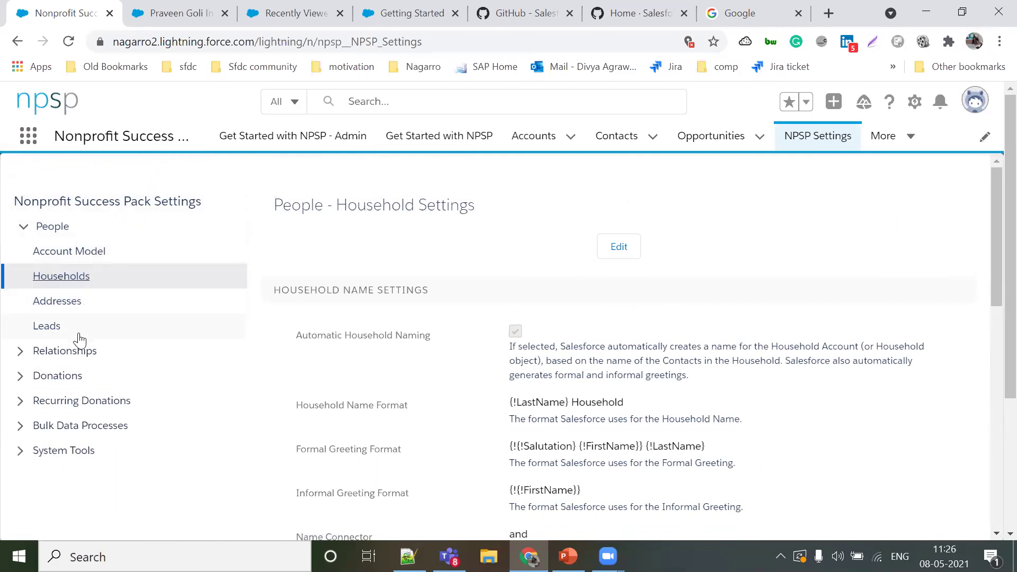
scroll(697, 383, "down", 1)
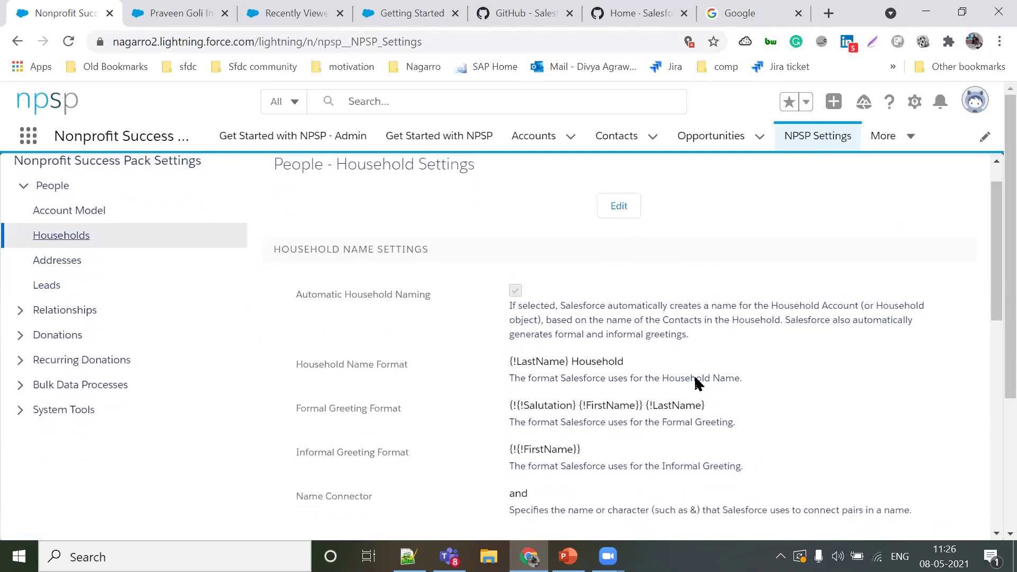
scroll(697, 382, "down", 3)
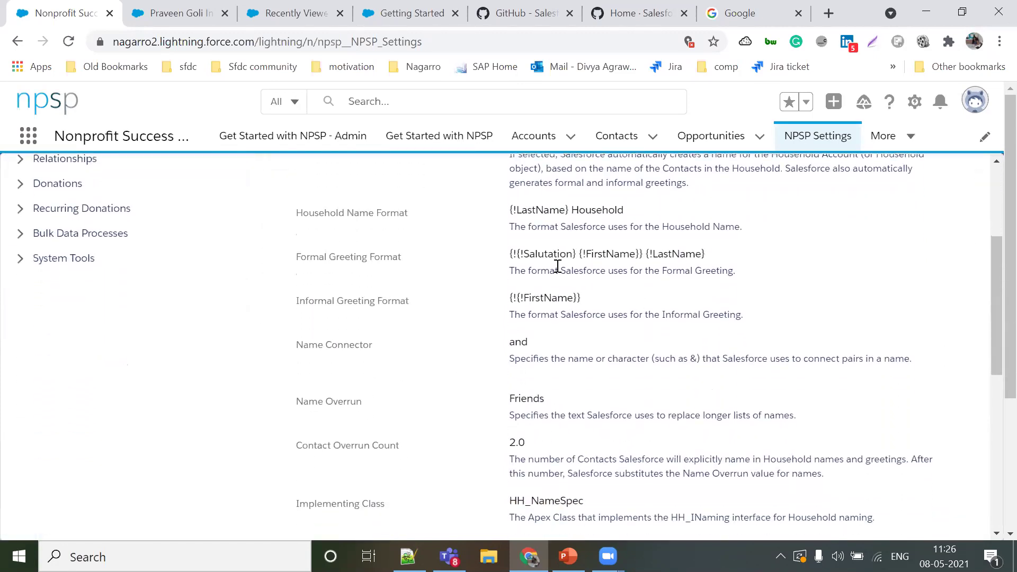
scroll(558, 266, "down", 1)
scroll(698, 283, "down", 3)
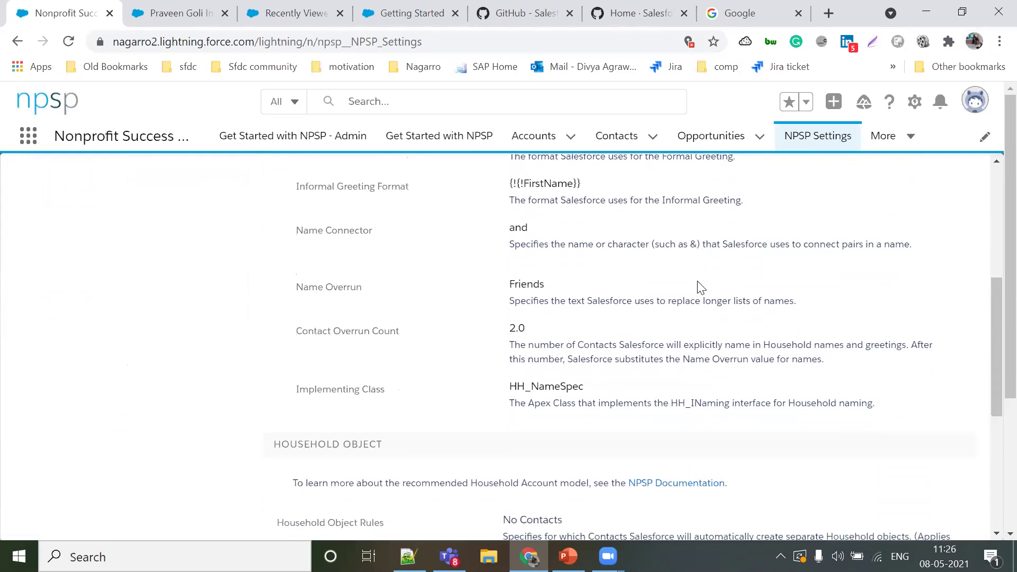
scroll(698, 286, "down", 3)
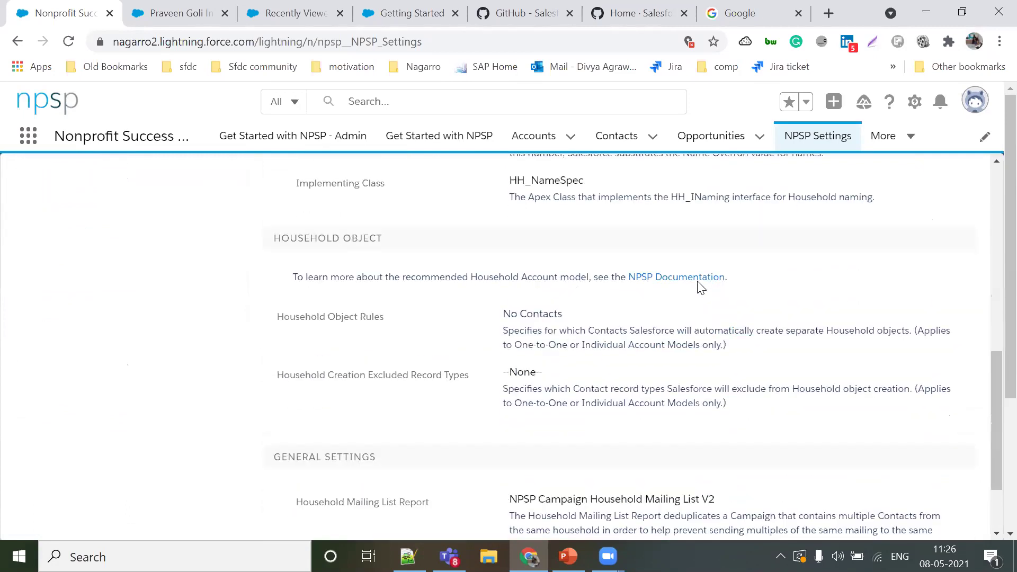
scroll(159, 302, "up", 8)
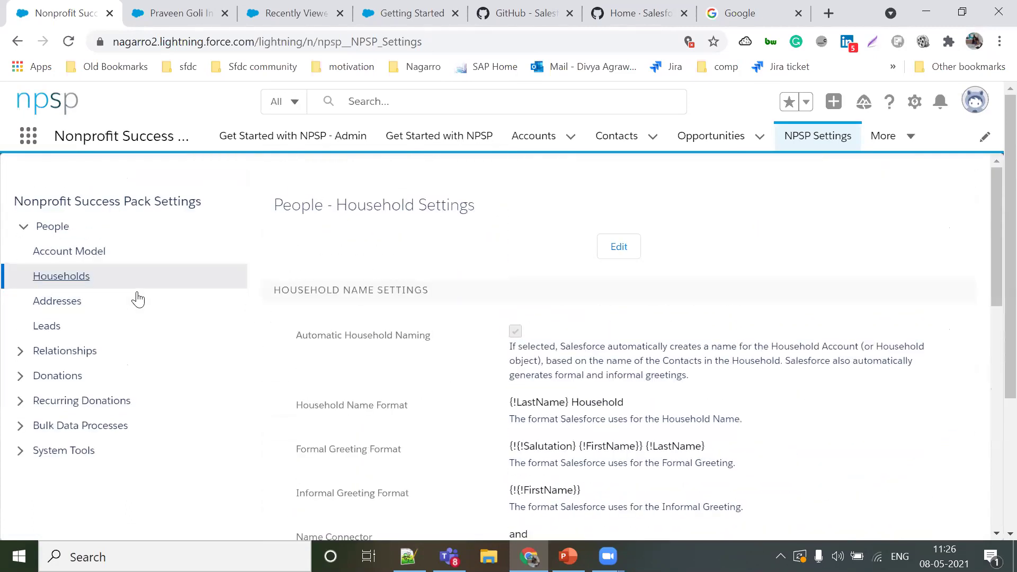
Step: Expand Relationships, Donations and Recurring Donations in the settings sidebar, then scroll back up
left_click(68, 360)
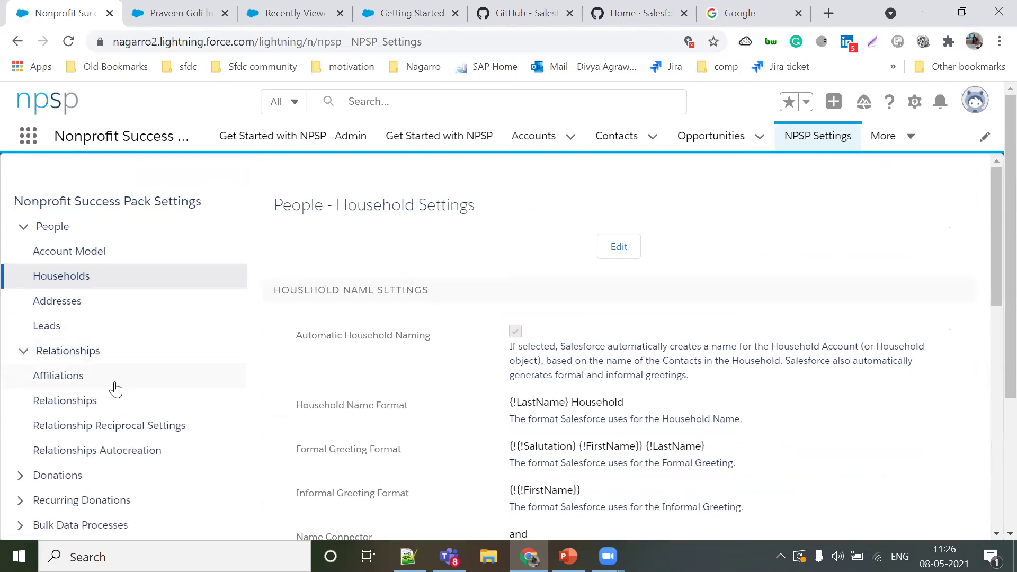
scroll(86, 445, "down", 3)
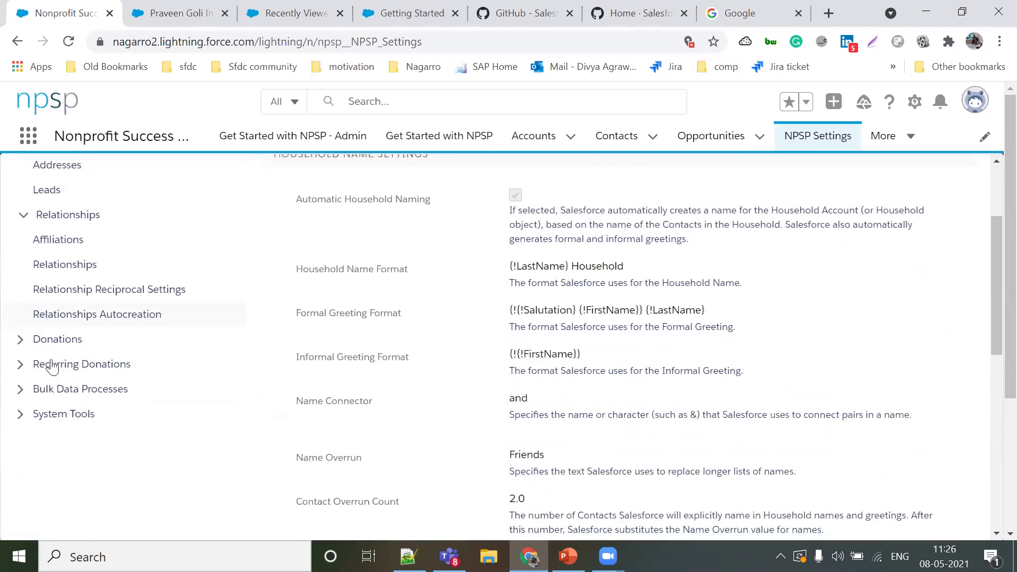
left_click(44, 334)
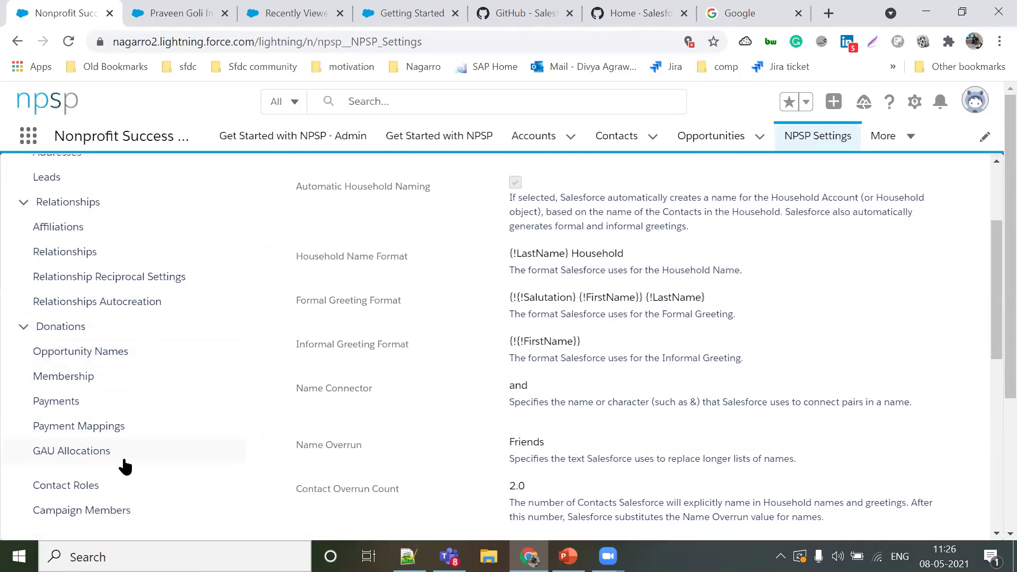
scroll(125, 467, "down", 3)
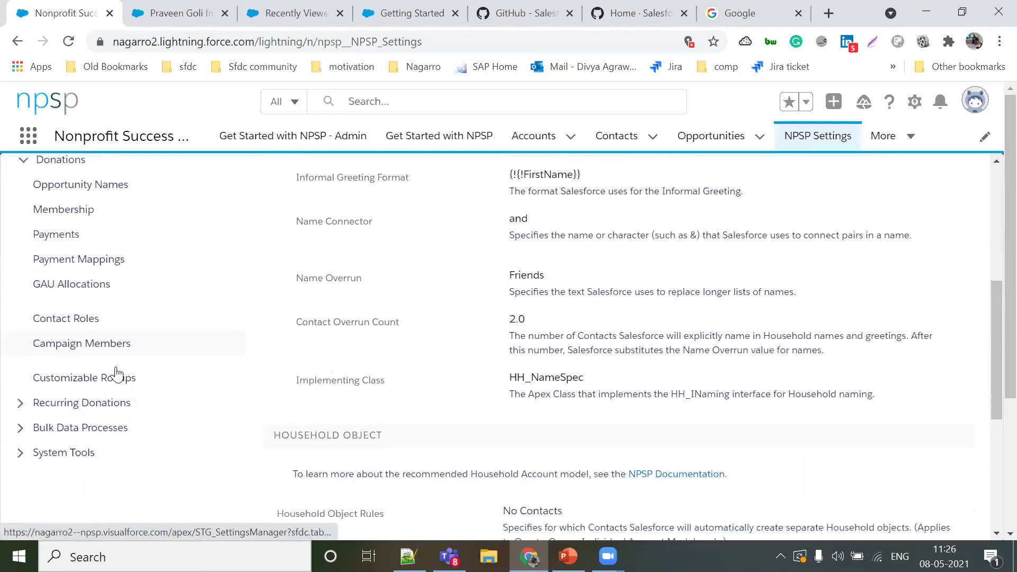
left_click(98, 358)
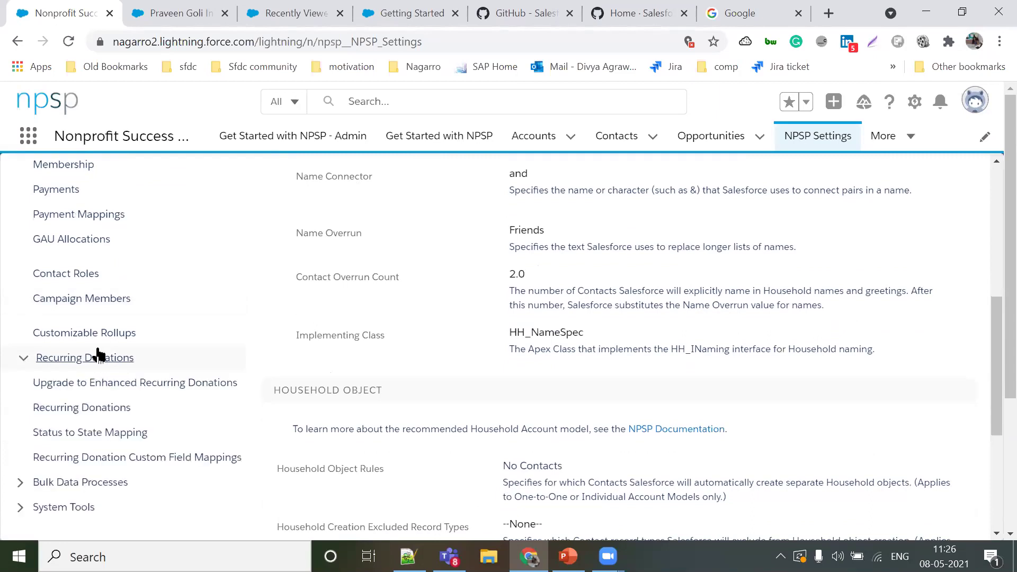
scroll(98, 356, "down", 3)
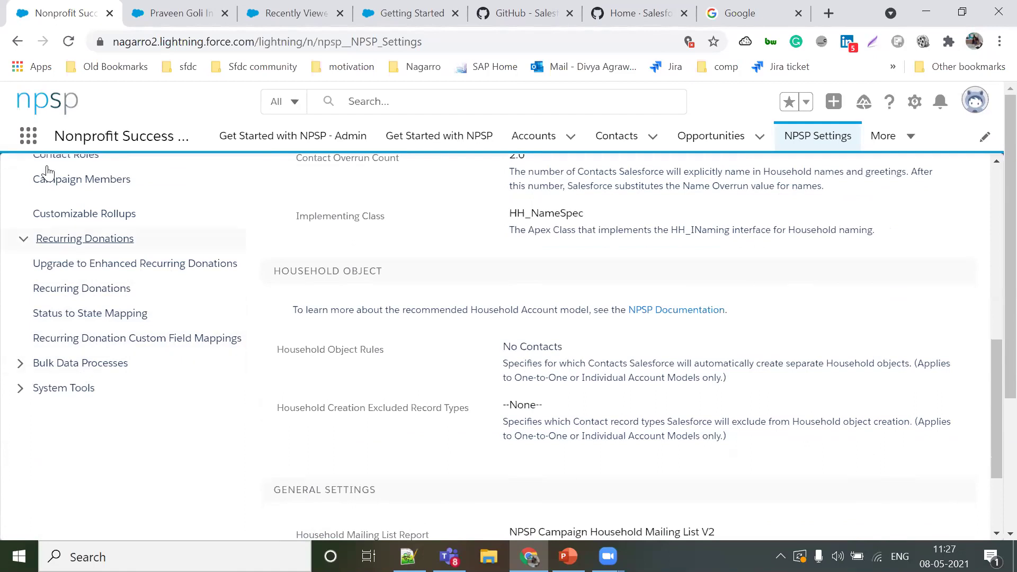
scroll(538, 316, "up", 3)
scroll(538, 315, "up", 9)
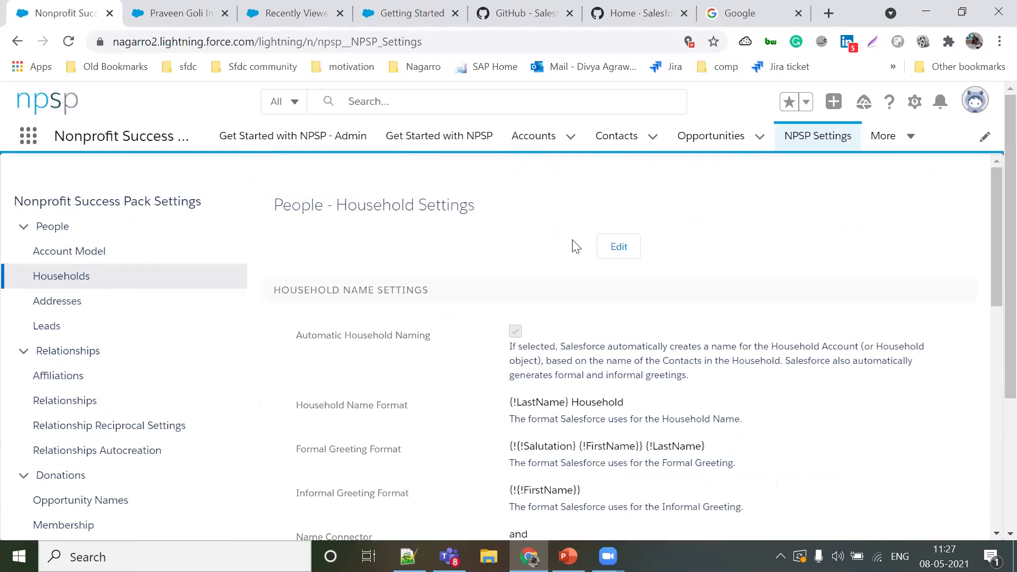
Step: Dismiss the Setup gear menu and launch Power of Us Hub from the App Launcher
left_click(918, 105)
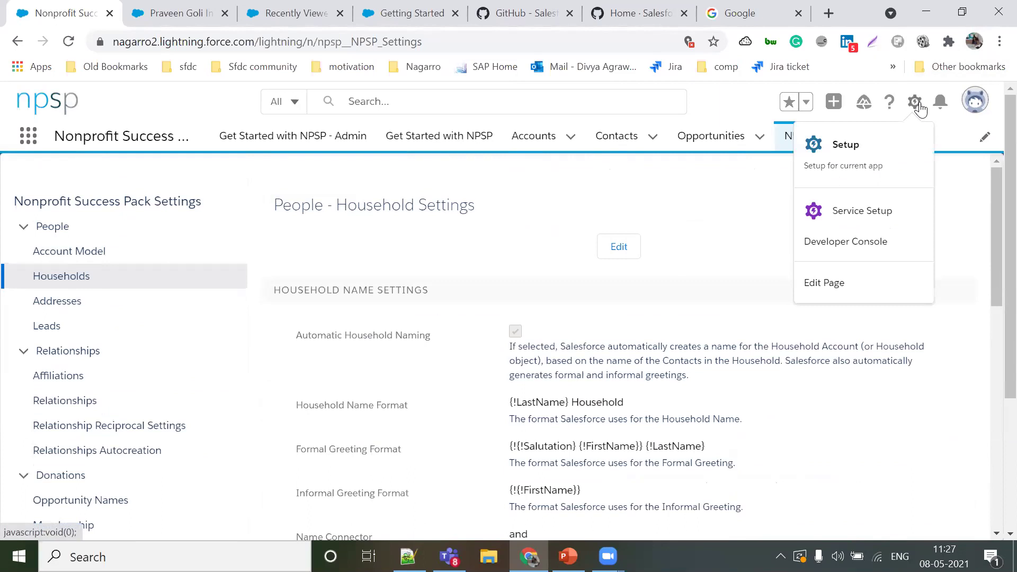
left_click(645, 212)
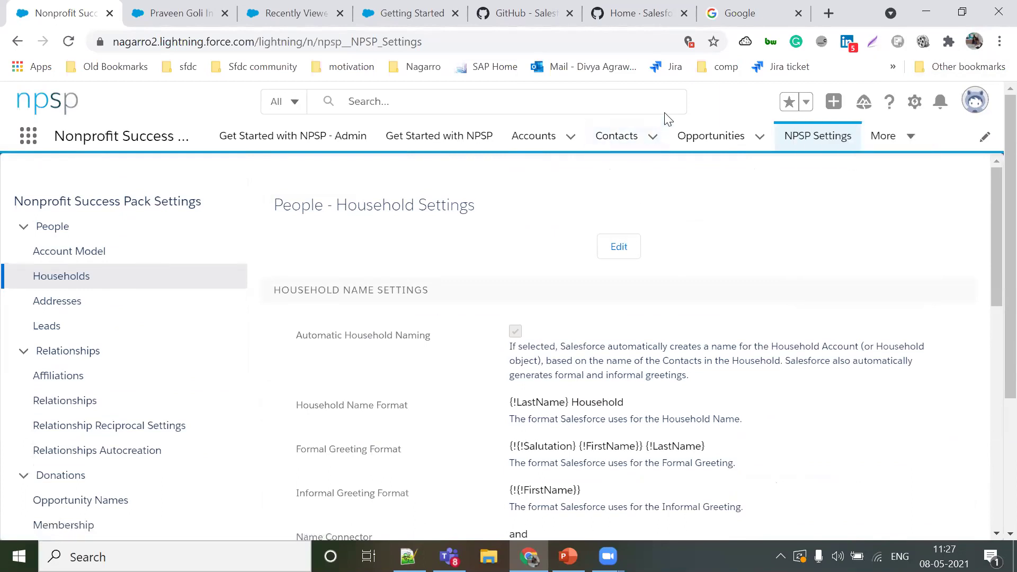
left_click(30, 139)
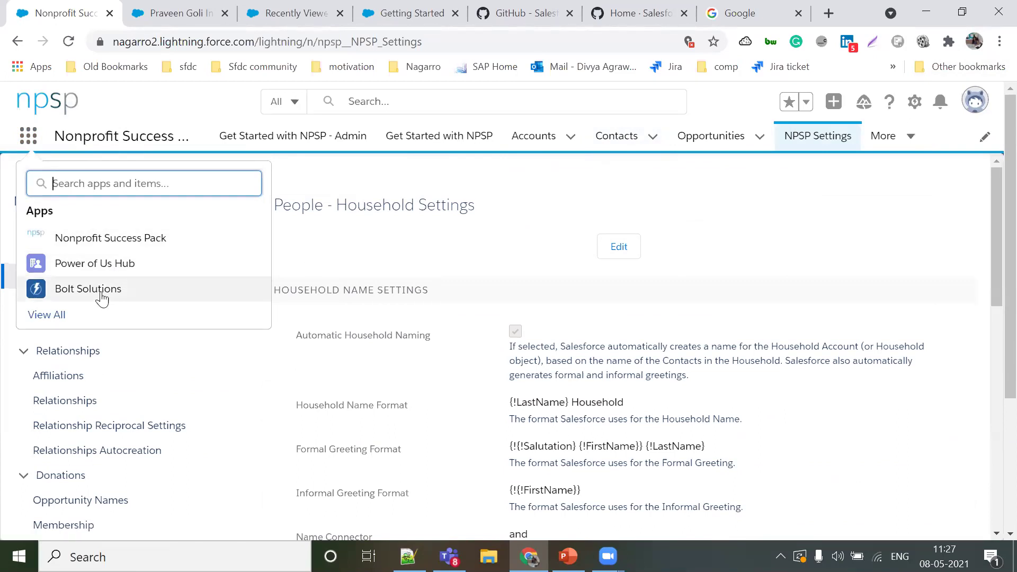
left_click(90, 269)
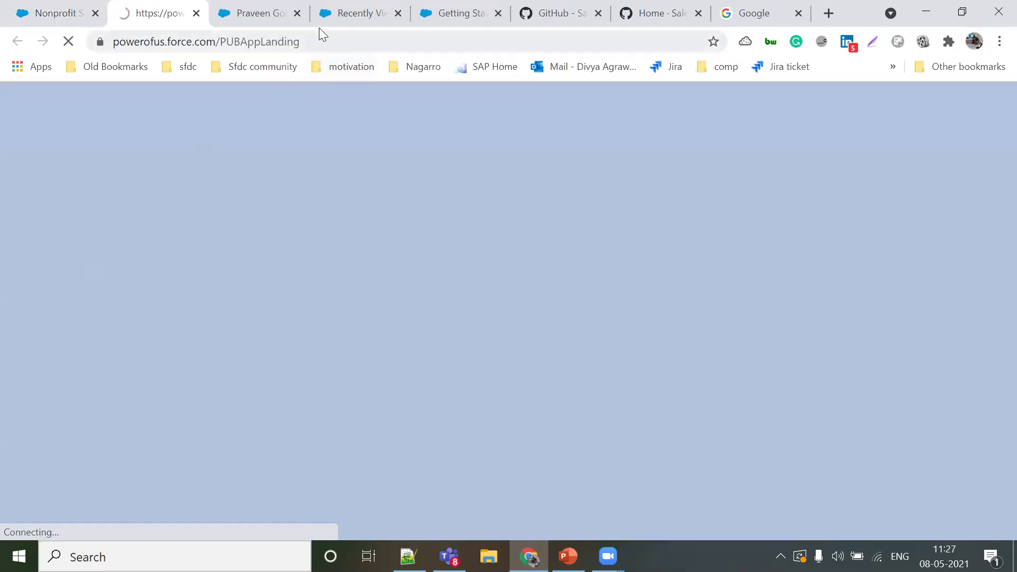
Step: Close the duplicate Hub Home tab and return to the Getting Started welcome form
left_click(347, 12)
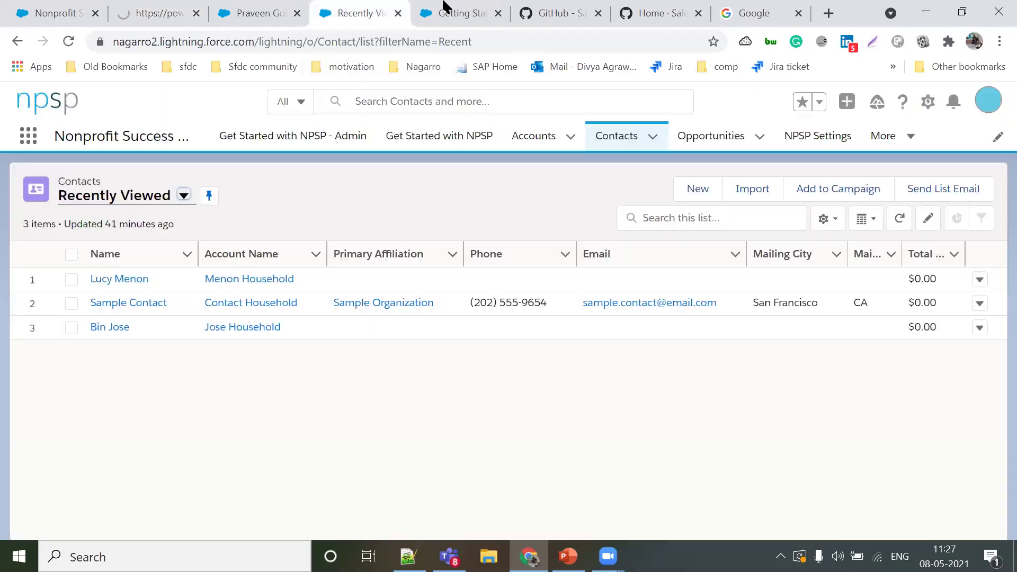
left_click(444, 9)
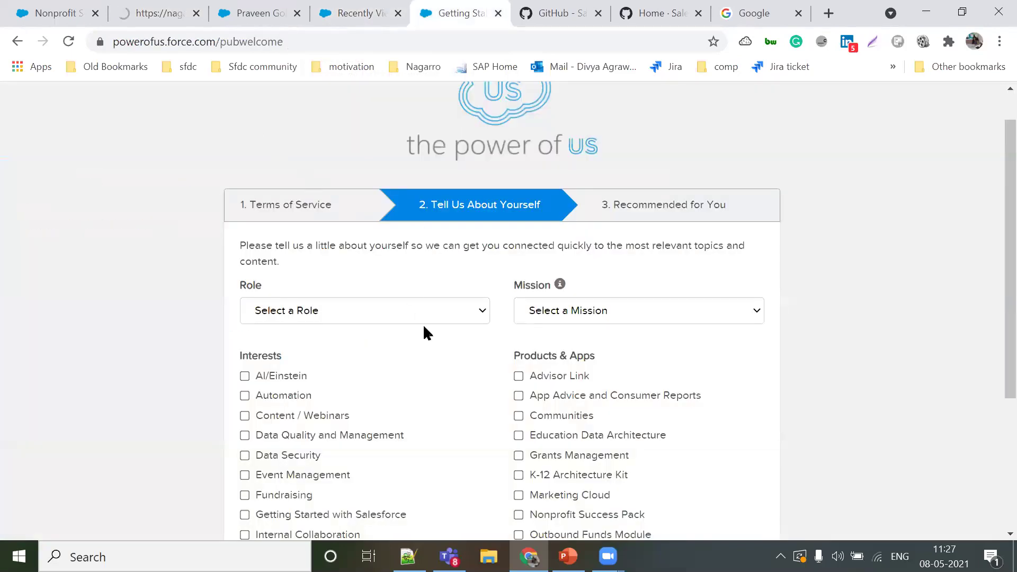
scroll(423, 331, "down", 1)
scroll(424, 332, "down", 1)
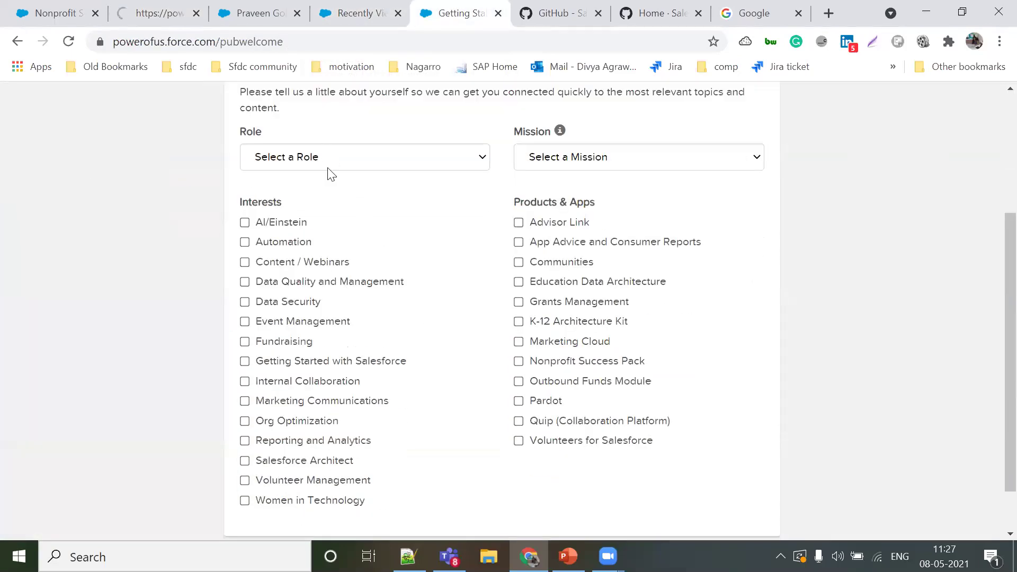
scroll(347, 289, "up", 2)
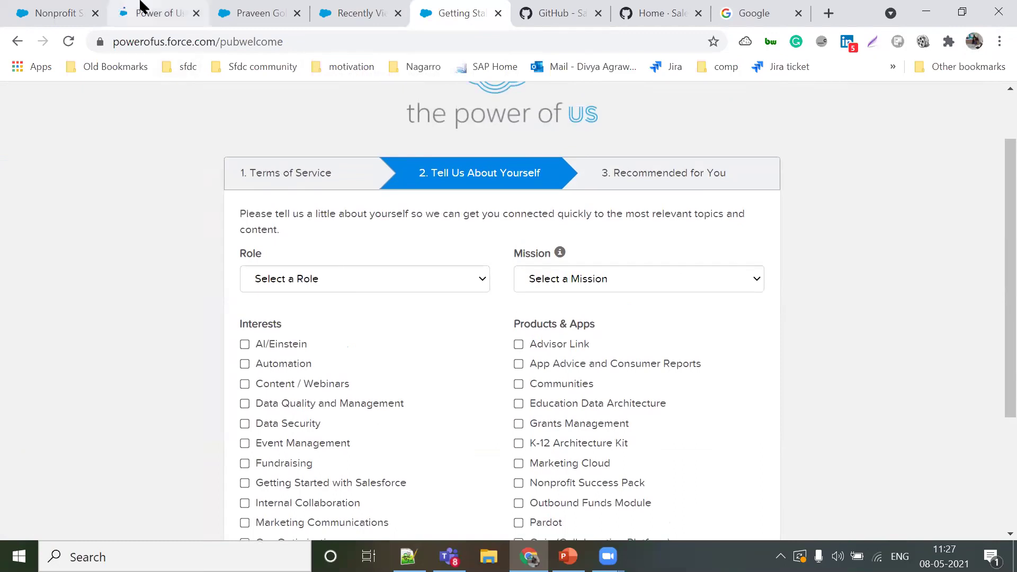
left_click(142, 9)
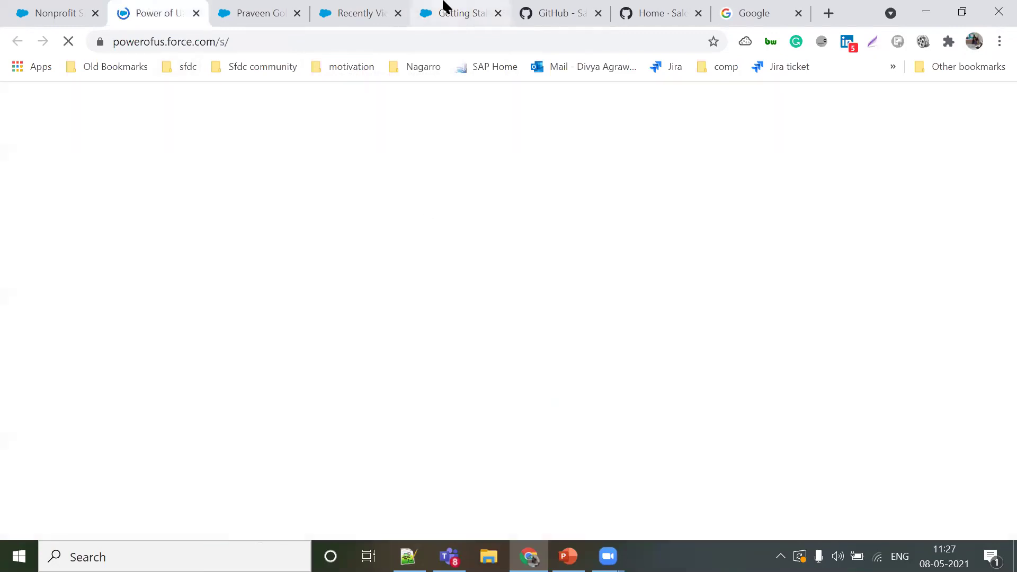
left_click(444, 8)
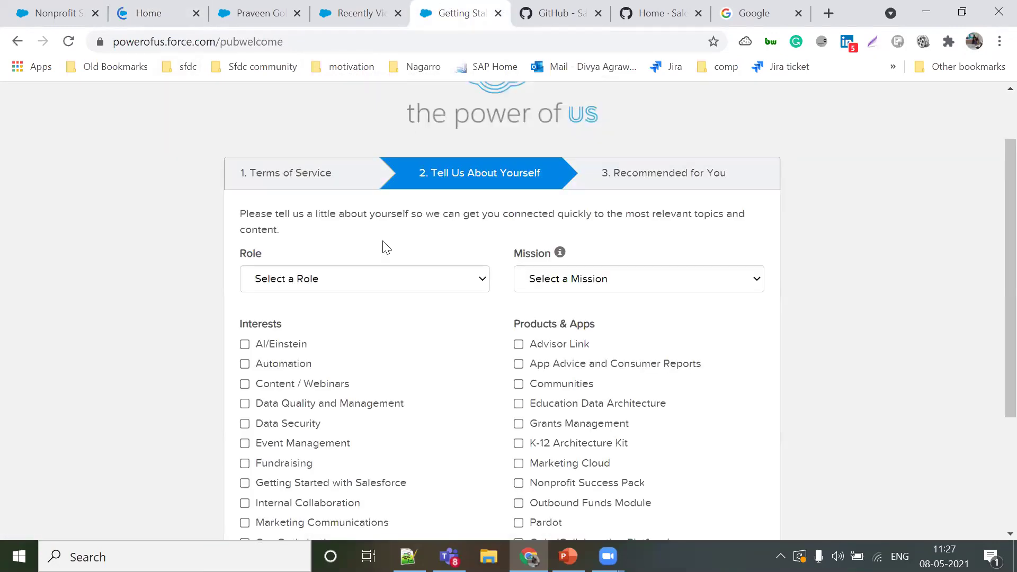
left_click(196, 12)
scroll(465, 366, "down", 2)
scroll(464, 366, "up", 3)
scroll(456, 391, "down", 2)
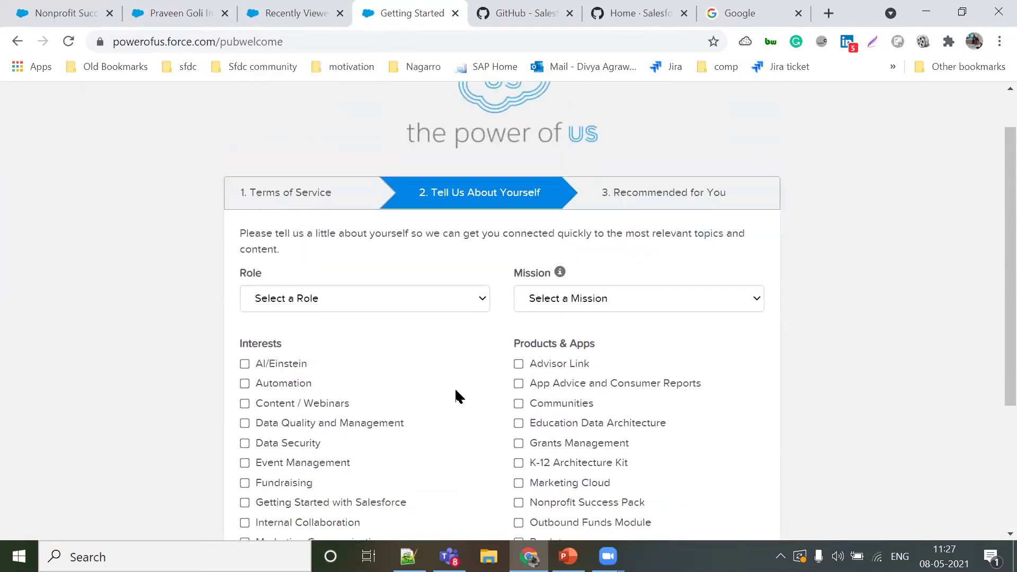
Step: Set the Role to Executive
left_click(351, 275)
scroll(326, 190, "down", 1)
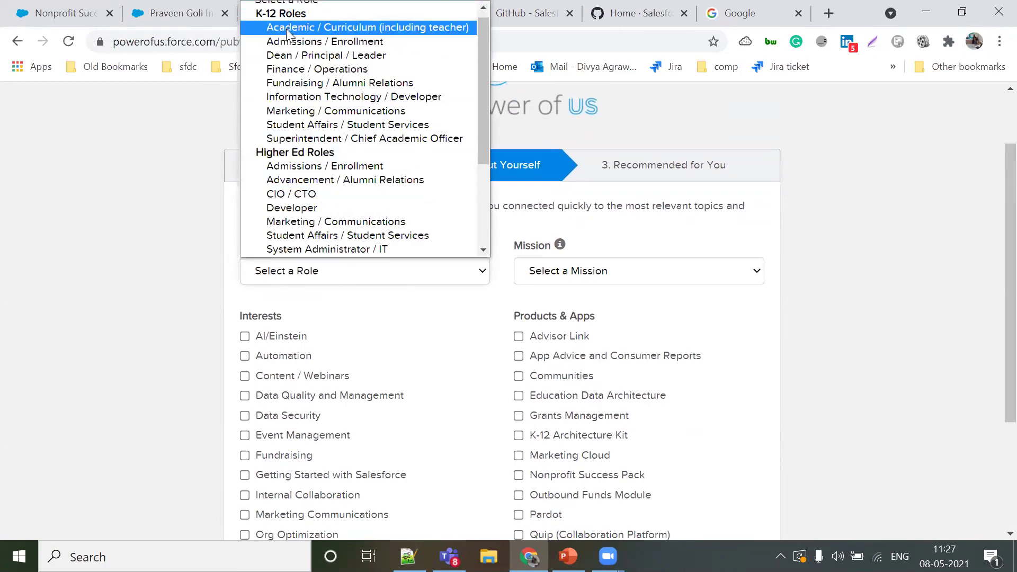
scroll(299, 201, "down", 3)
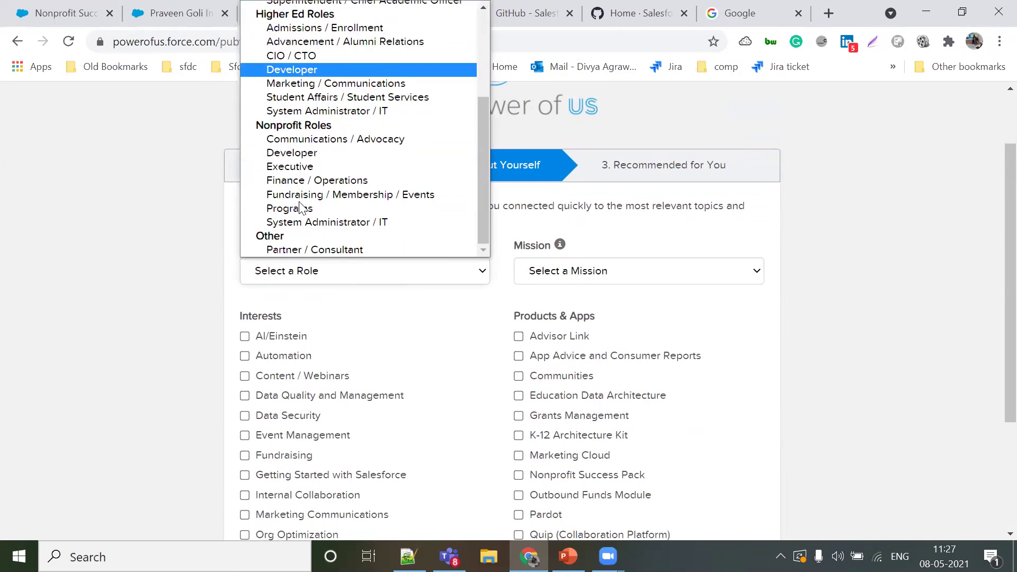
left_click(290, 166)
Step: Tick the AI/Einstein, Content / Webinars and Data Quality and Management interests and continue
scroll(339, 324, "down", 2)
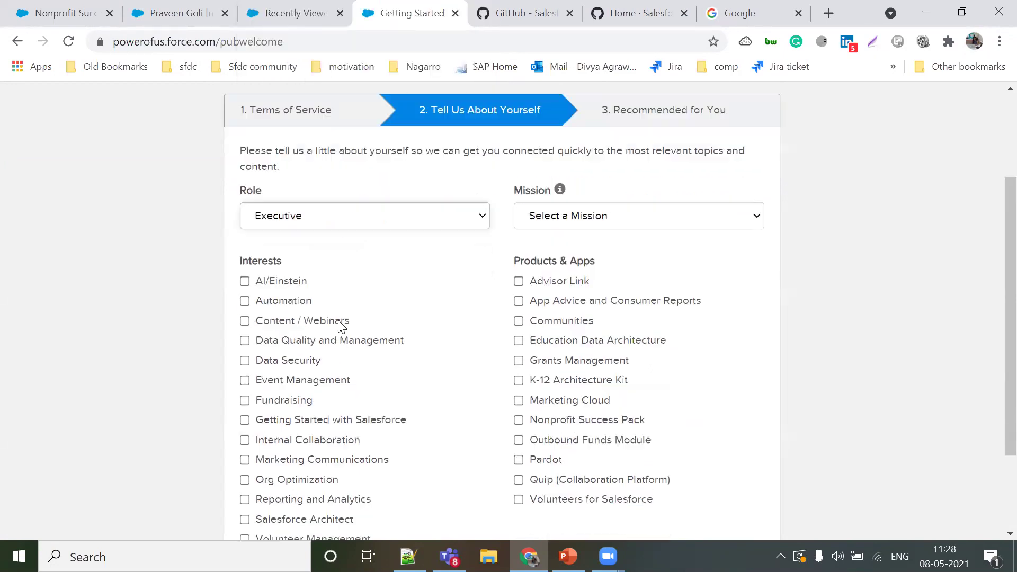
left_click(245, 257)
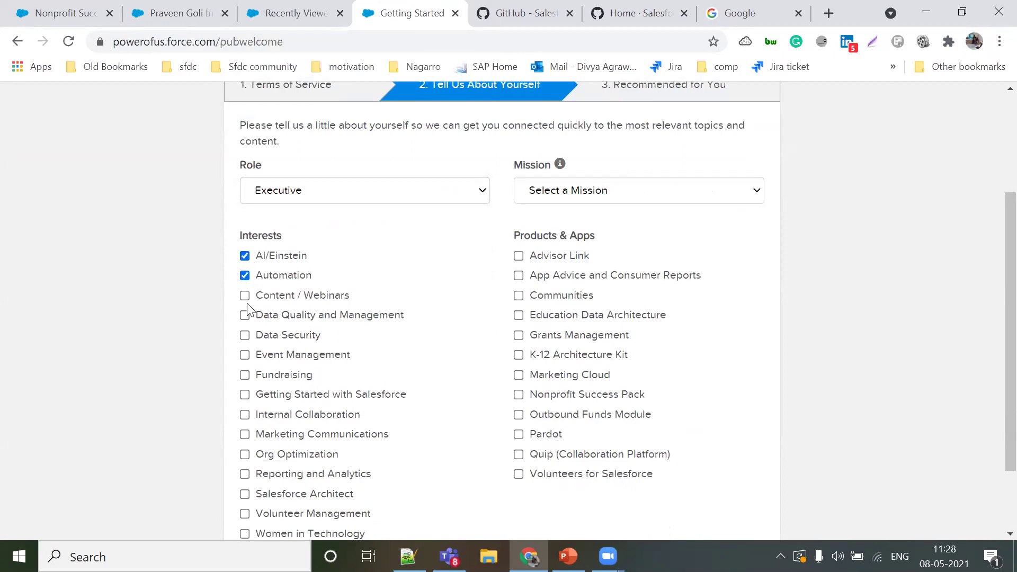
left_click(245, 296)
left_click(245, 315)
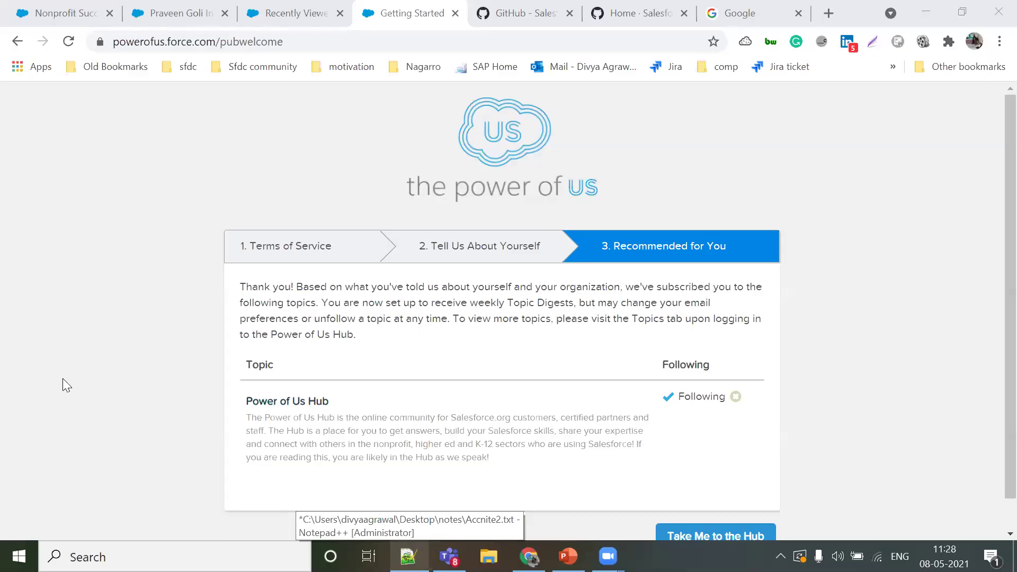
scroll(694, 501, "down", 1)
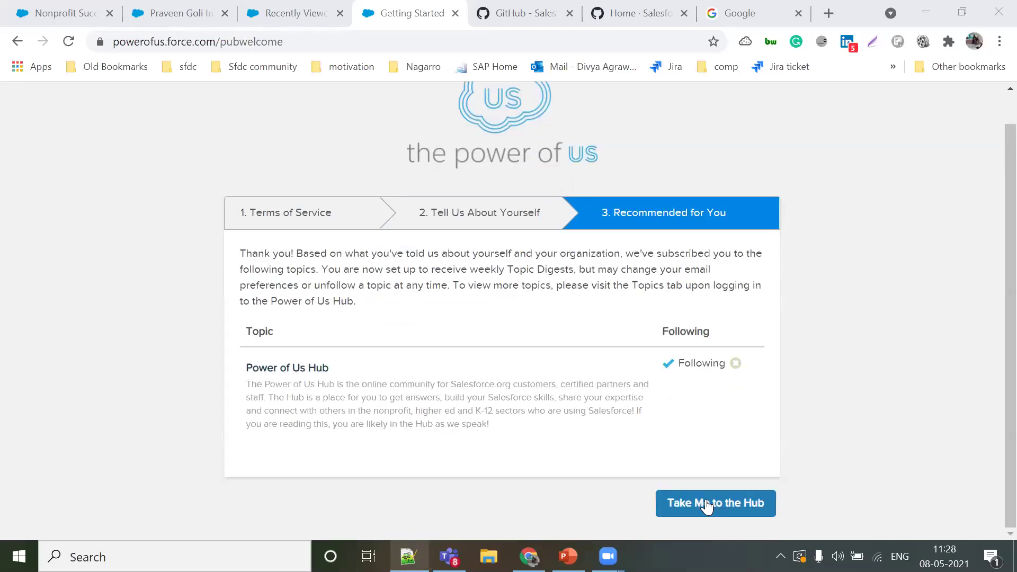
left_click(707, 506)
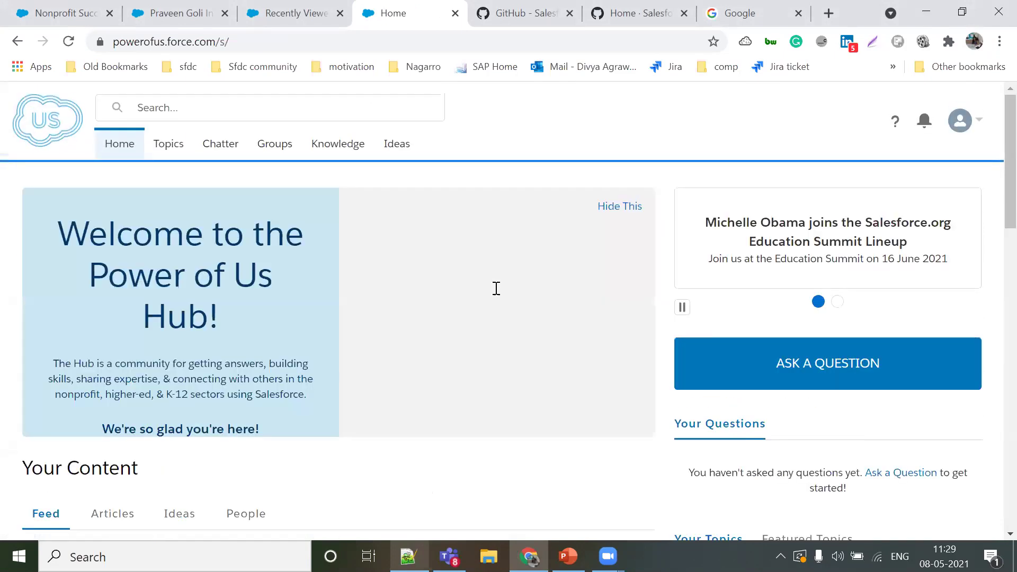
Step: Browse the Power of Us Hub home page welcome feed
scroll(495, 289, "down", 10)
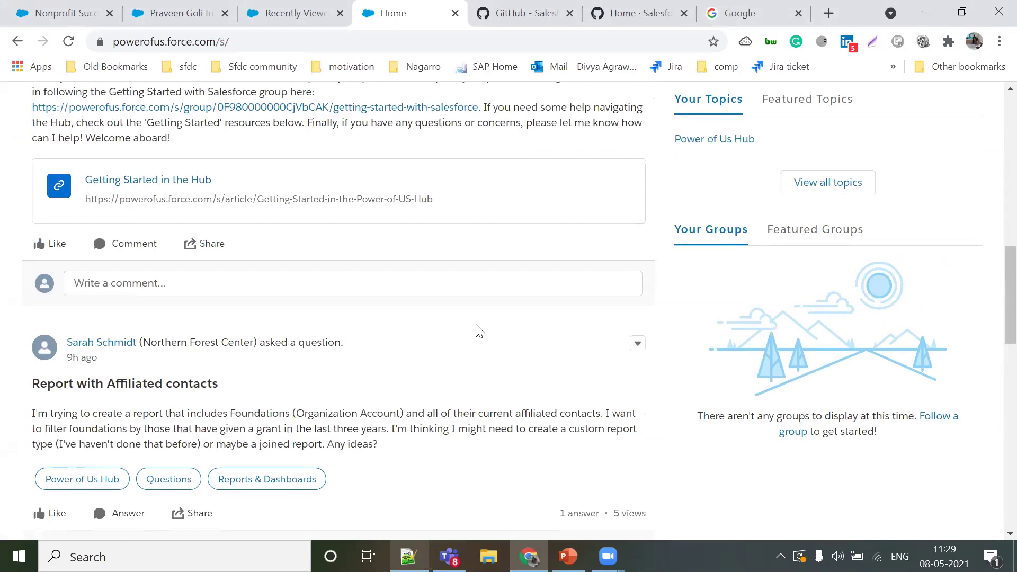
scroll(479, 331, "down", 1)
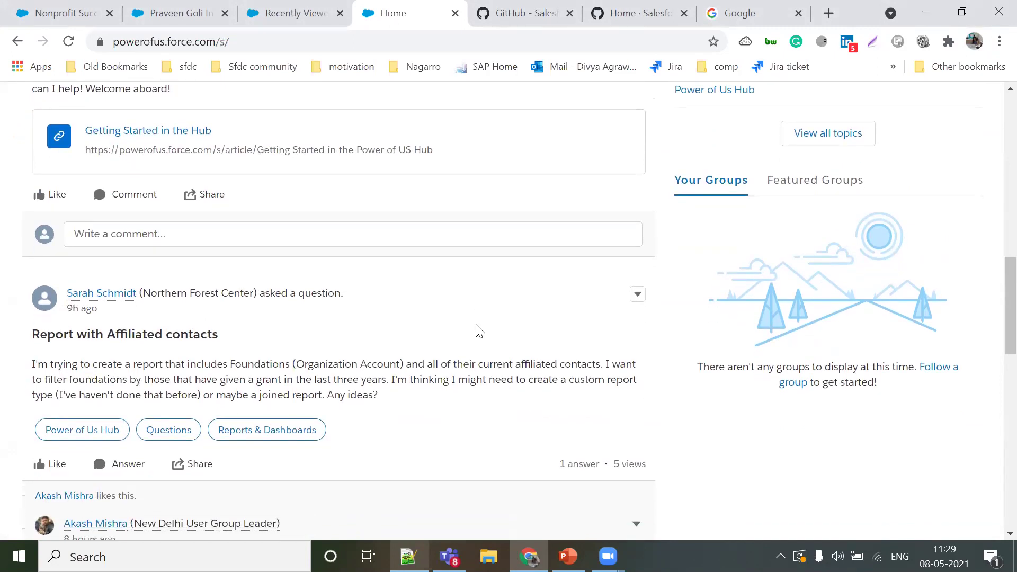
scroll(479, 331, "up", 7)
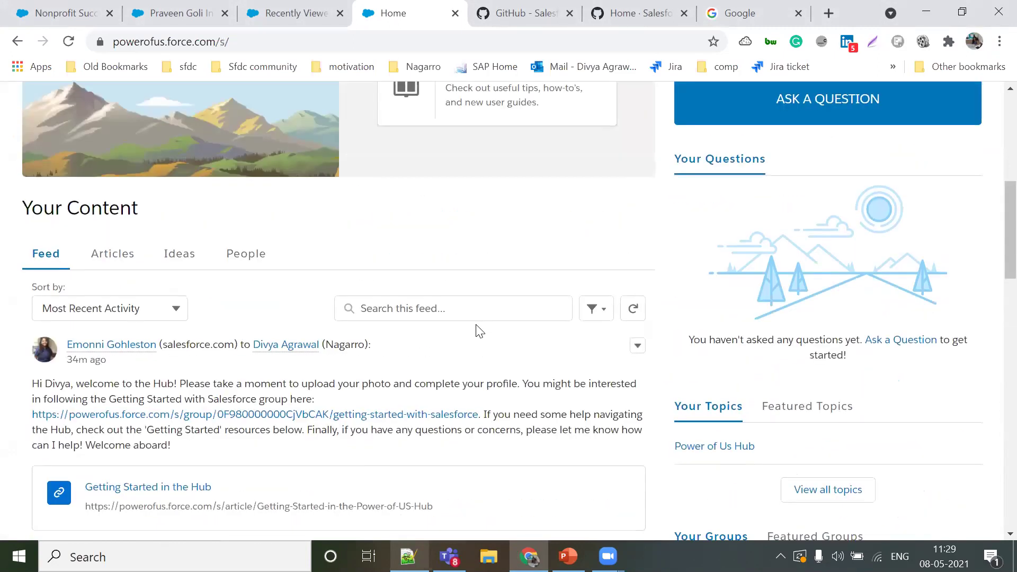
scroll(479, 331, "down", 1)
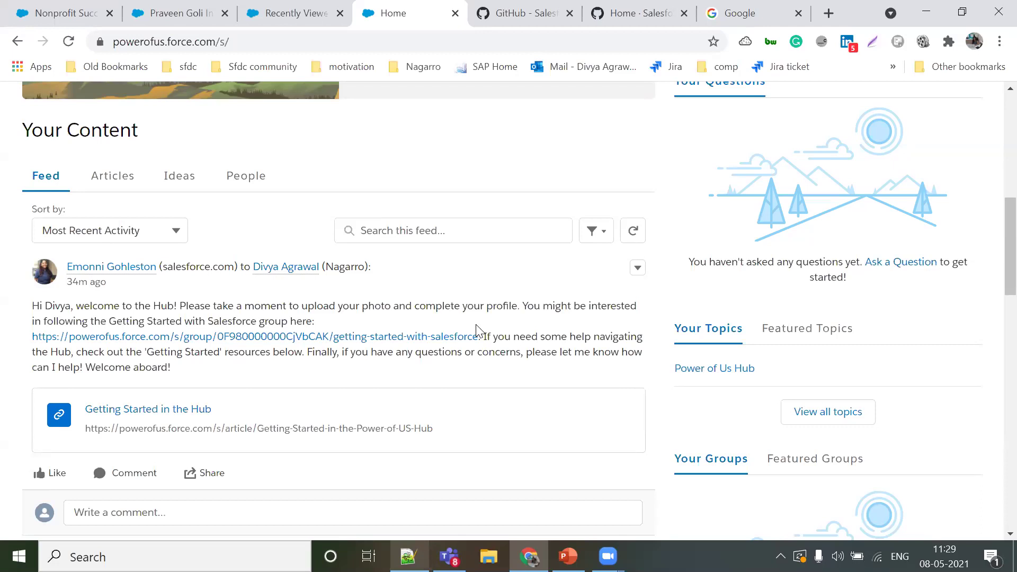
scroll(477, 331, "down", 1)
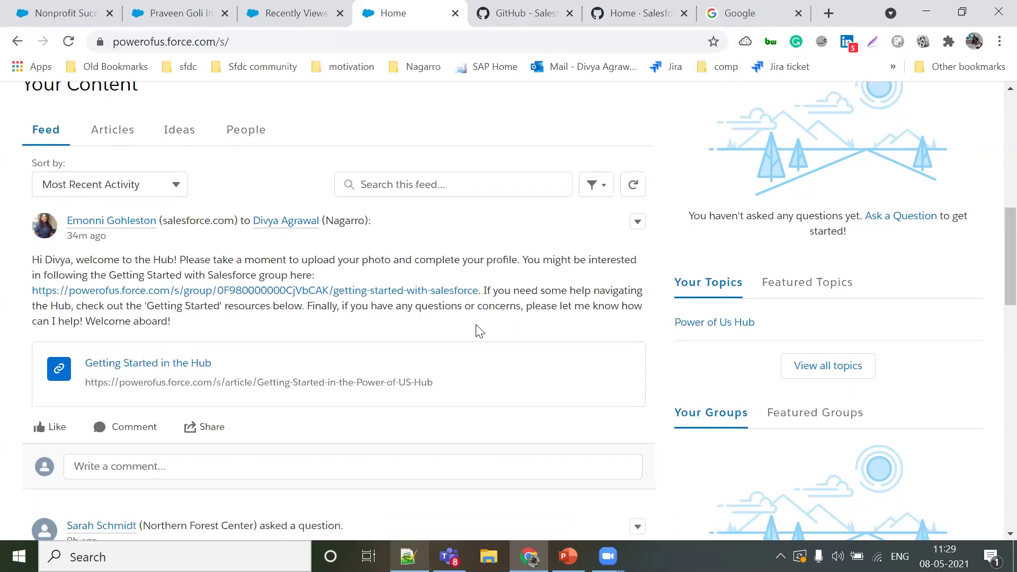
scroll(480, 331, "down", 10)
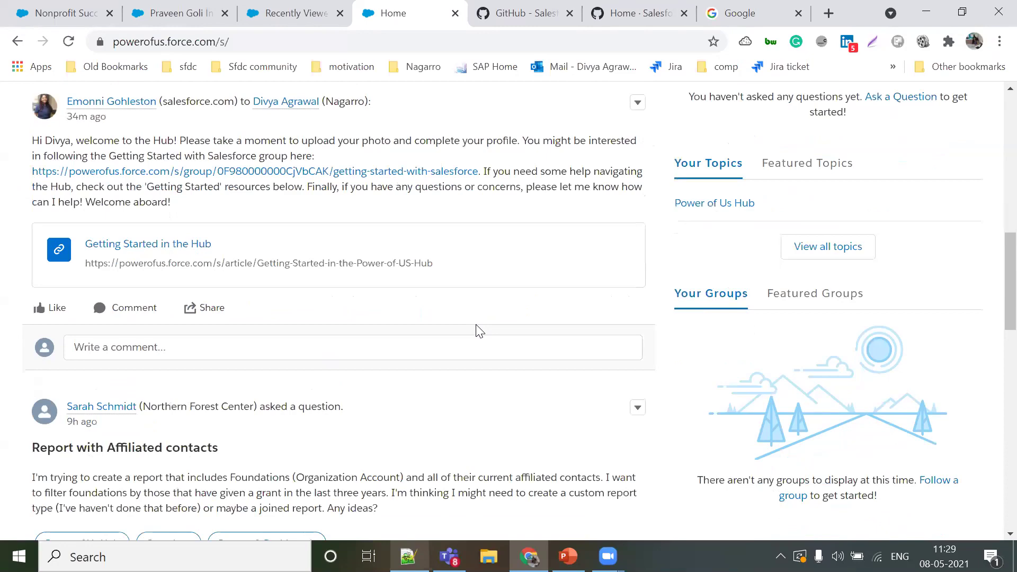
scroll(479, 331, "down", 7)
scroll(479, 331, "up", 10)
scroll(478, 331, "up", 12)
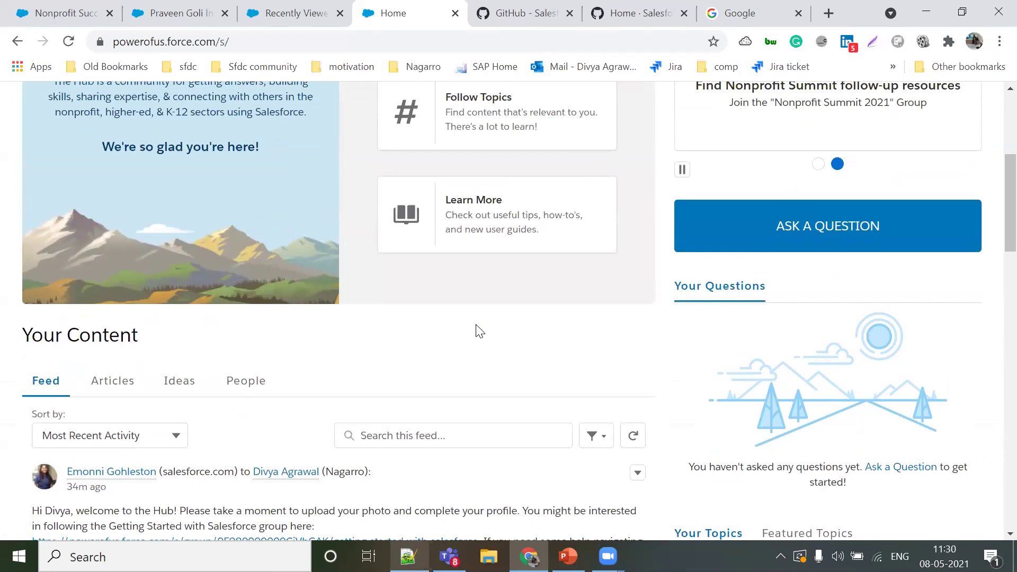
scroll(480, 331, "up", 5)
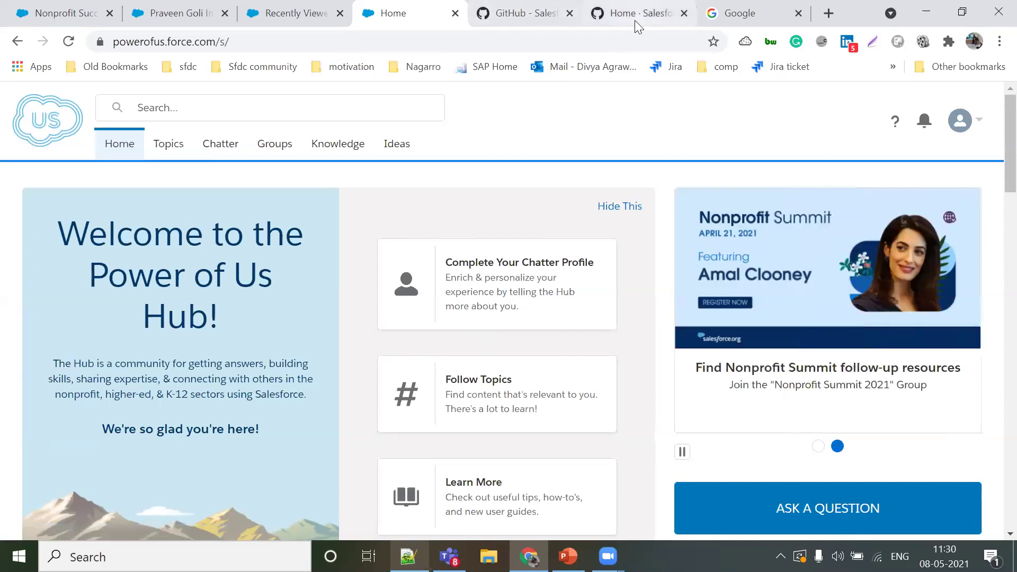
Step: In the Google tab, navigate to salesforce.org from the address bar
left_click(748, 13)
left_click(620, 46)
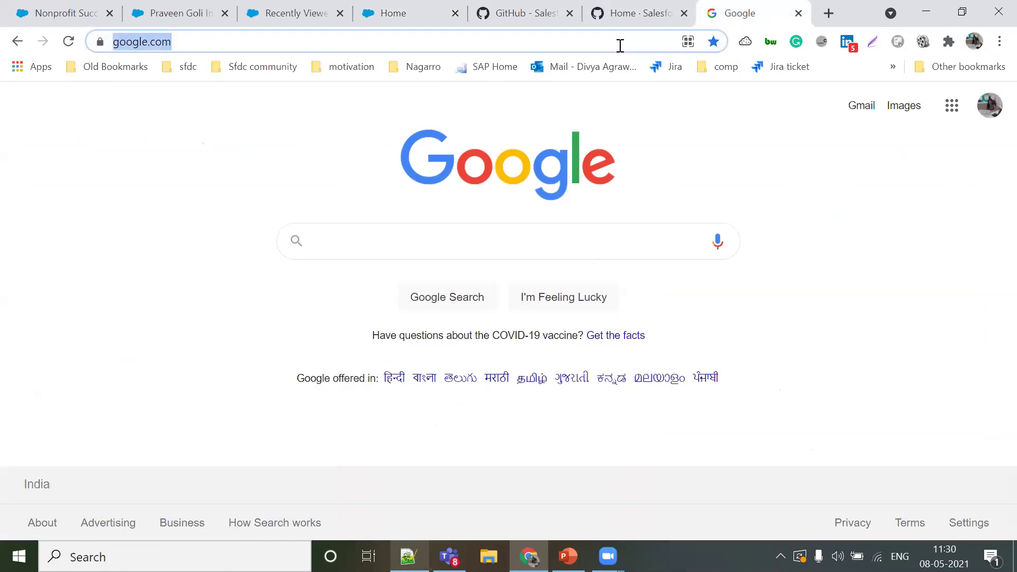
type("salesforce.org")
key("Return")
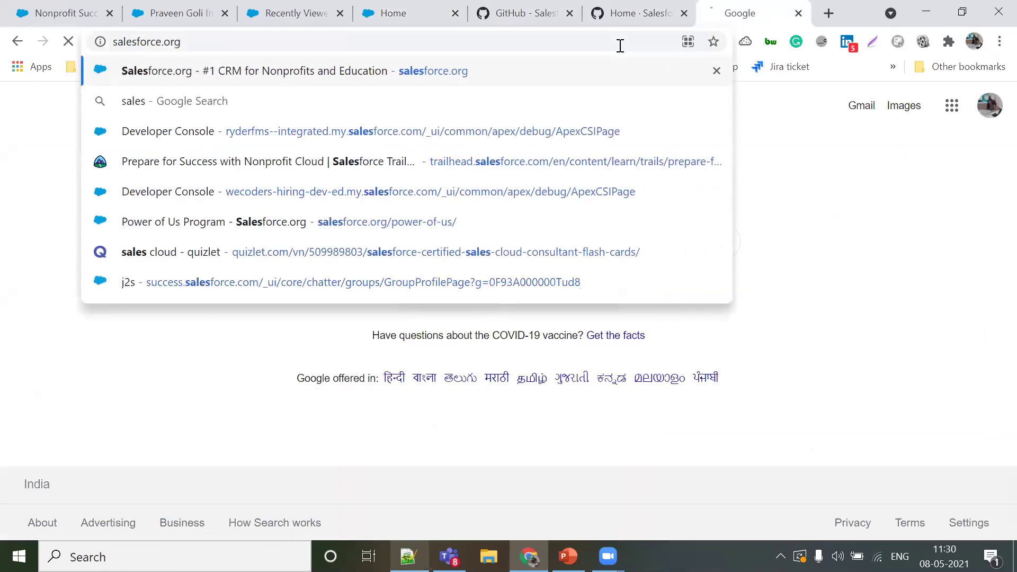